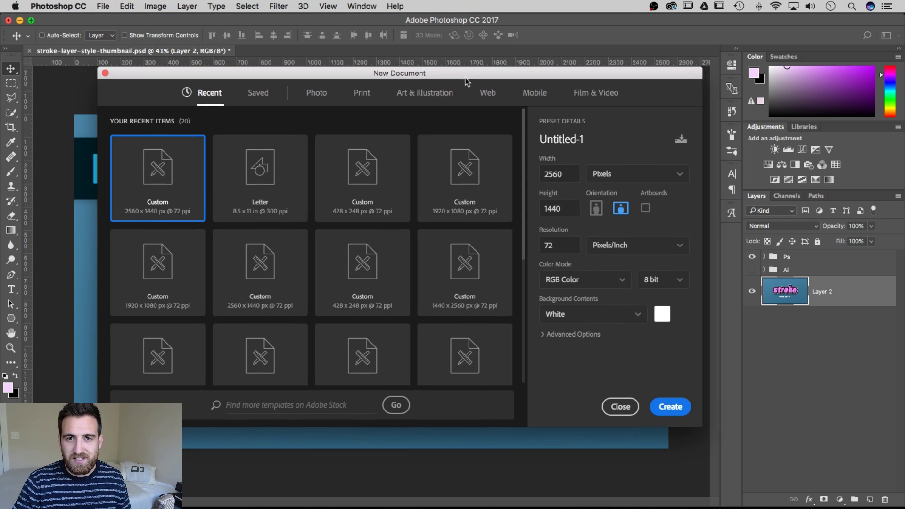
Step: Create a new RGB document of 2560 × 1440 pixels at 72 pixels/inch with a white background
{"action": "left_click_drag", "start_coordinate": [548, 176], "coordinate": [537, 175]}
{"action": "left_click_drag", "start_coordinate": [560, 206], "coordinate": [534, 207]}
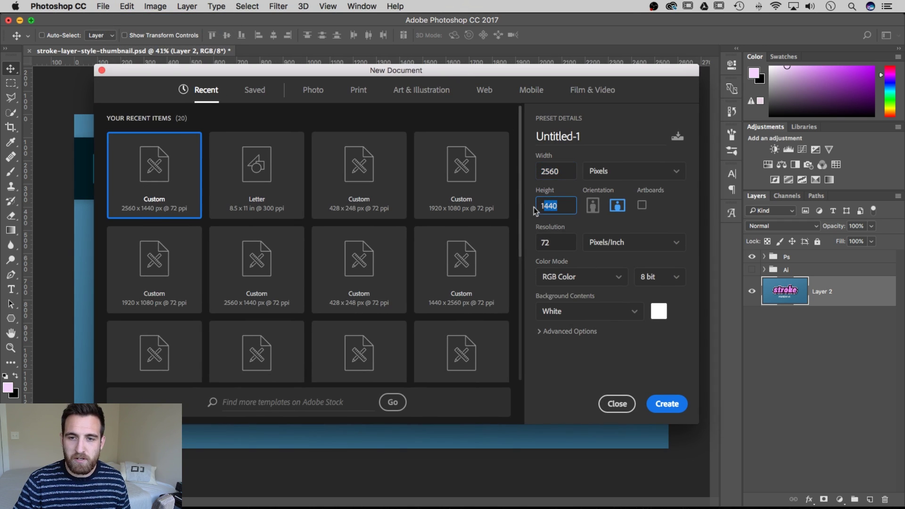
{"action": "left_click", "coordinate": [560, 239]}
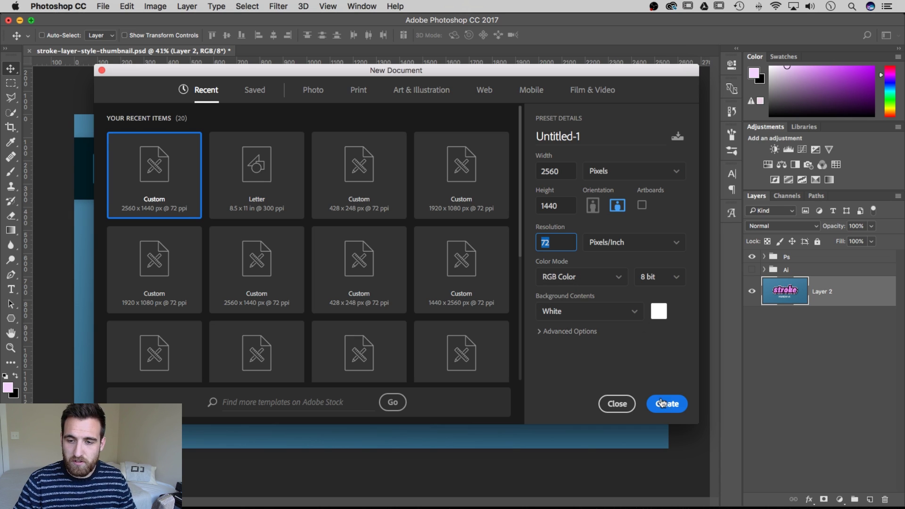
{"action": "left_click", "coordinate": [668, 406]}
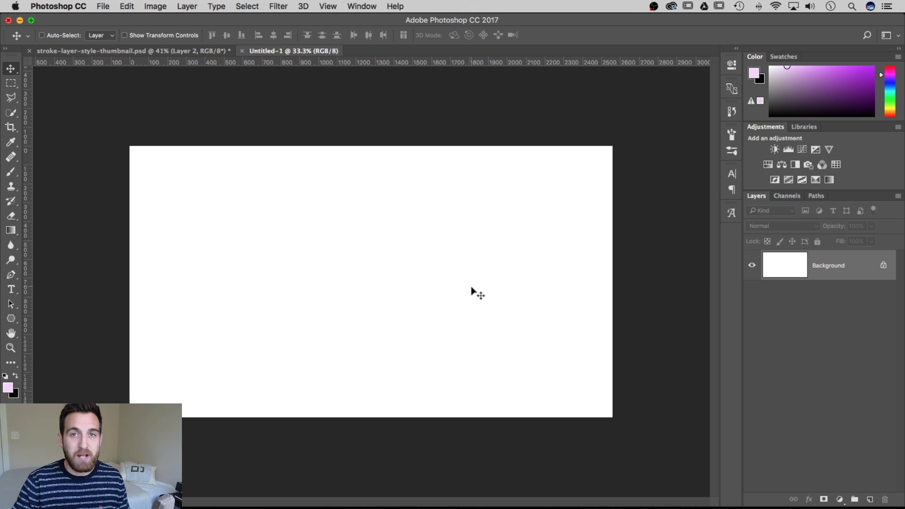
Step: Draw a pink rectangle shape of about 2846 × 1647 px that covers the whole canvas and extends past its edges
{"action": "left_click", "coordinate": [12, 320]}
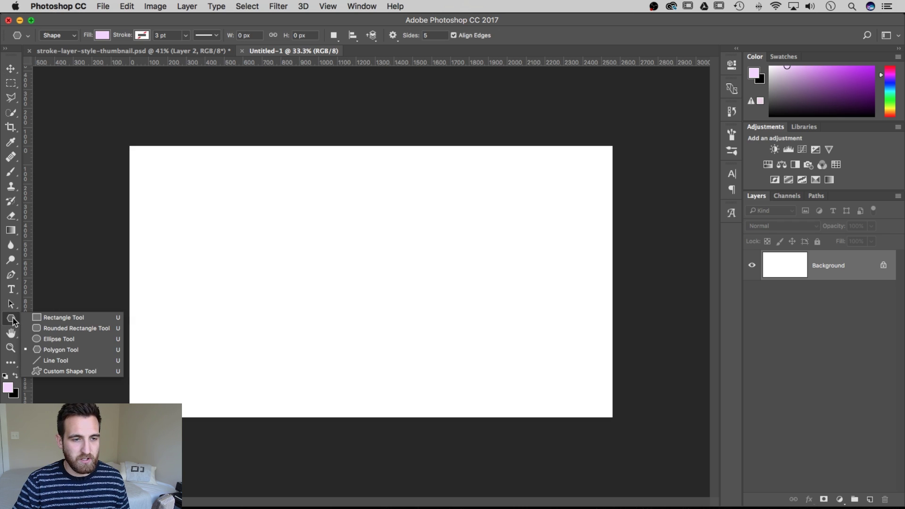
{"action": "left_click", "coordinate": [56, 319]}
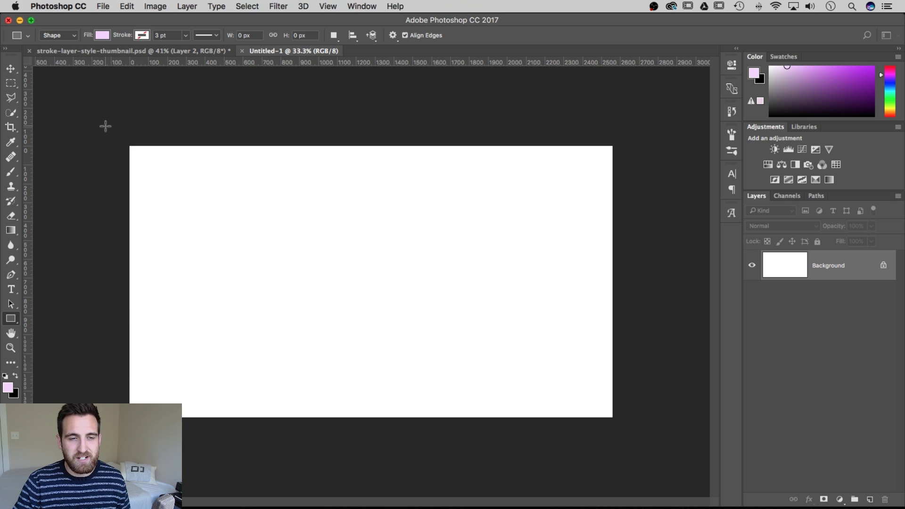
{"action": "left_click_drag", "start_coordinate": [105, 126], "coordinate": [642, 436]}
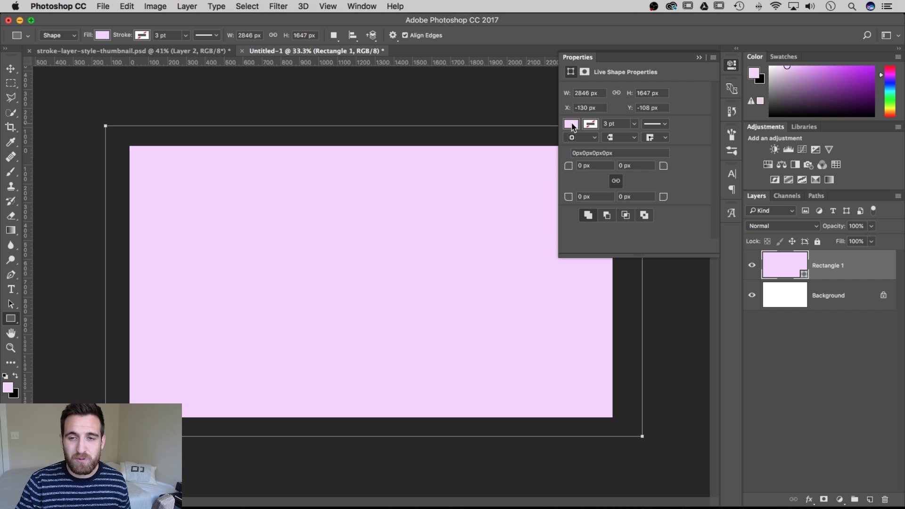
{"action": "left_click", "coordinate": [698, 58]}
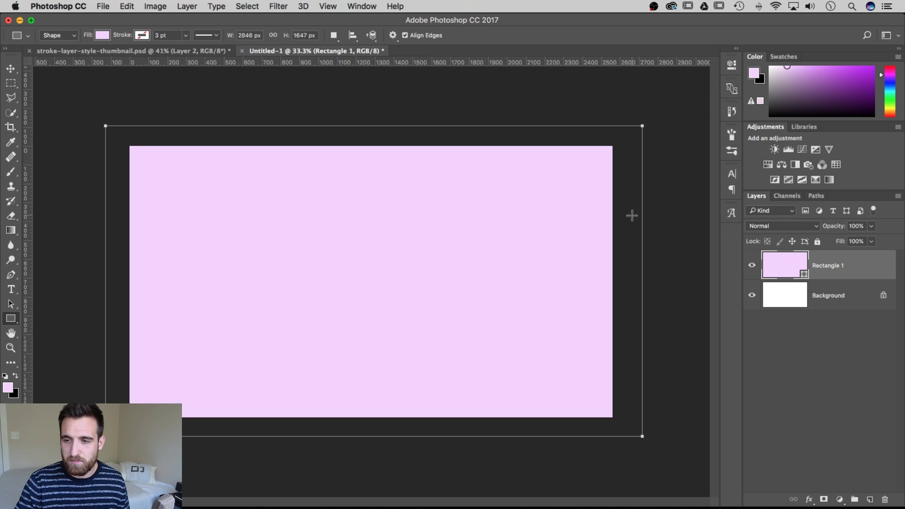
Step: Rename the rectangle layer Background and delete the original locked white background layer
{"action": "double_click", "coordinate": [835, 266]}
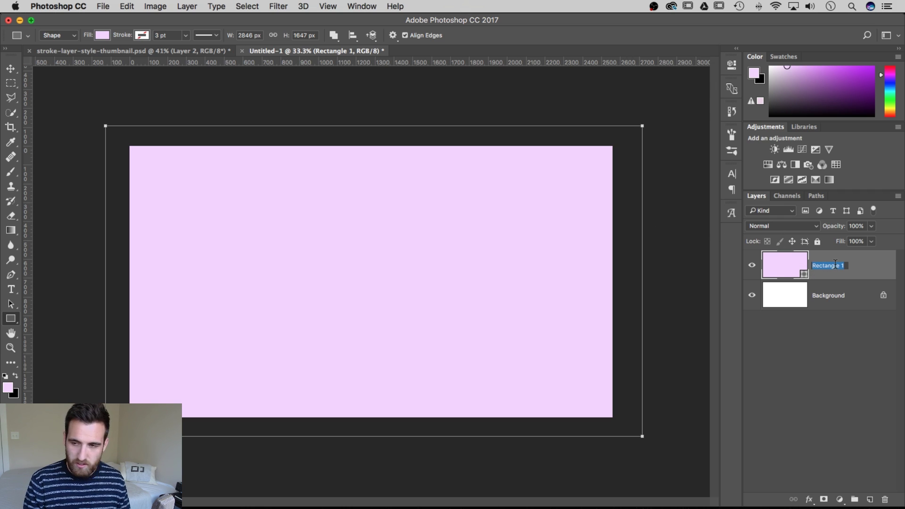
{"action": "type", "text": "Back"}
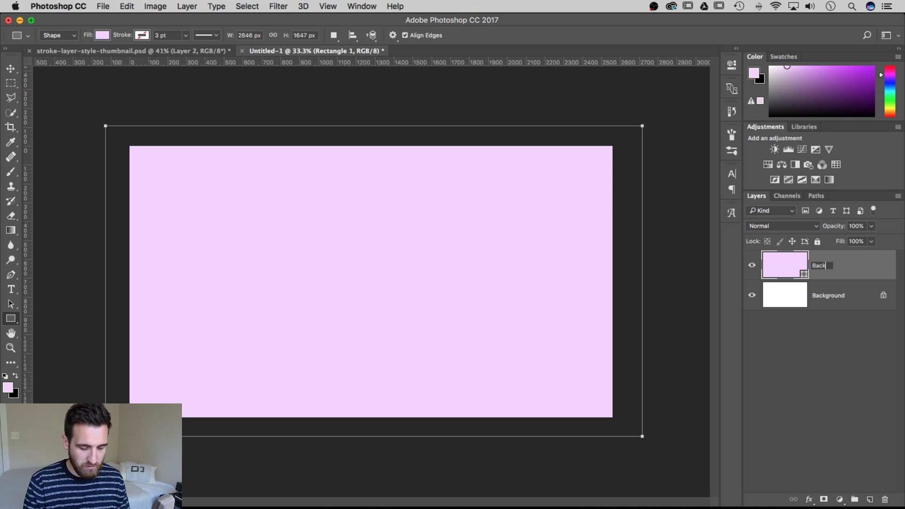
{"action": "type", "text": "ground"}
{"action": "key", "text": "Return"}
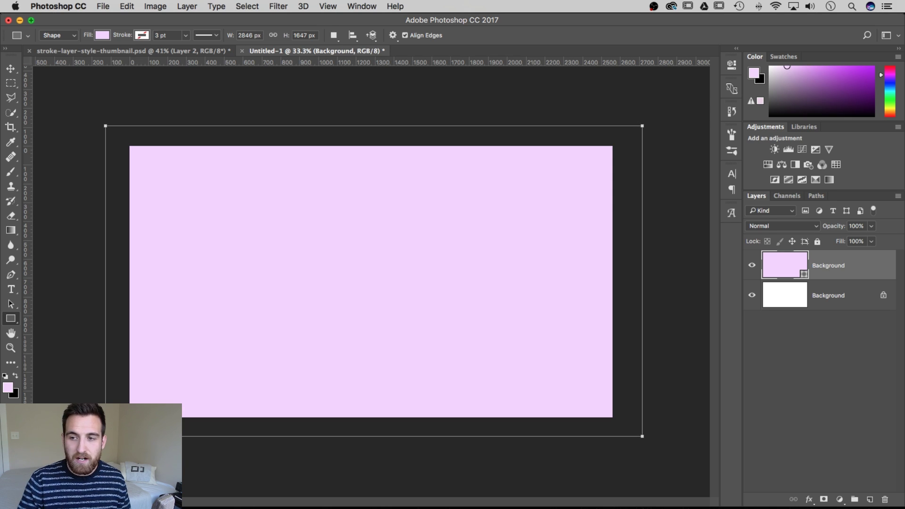
{"action": "left_click", "coordinate": [884, 297]}
{"action": "left_click_drag", "start_coordinate": [852, 300], "coordinate": [885, 499]}
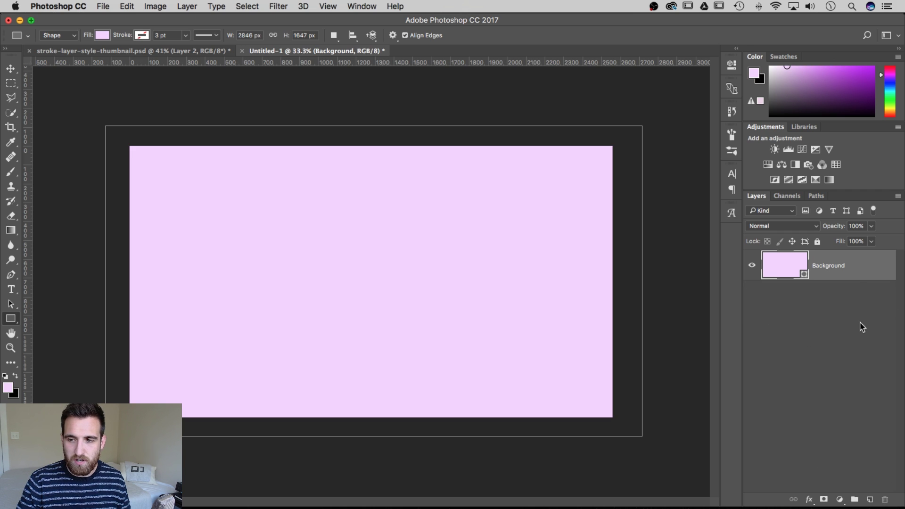
Step: Add a Gradient Overlay effect to the rectangle's Background layer in its layer style settings
{"action": "double_click", "coordinate": [865, 265]}
{"action": "left_click_drag", "start_coordinate": [713, 42], "coordinate": [465, 92]}
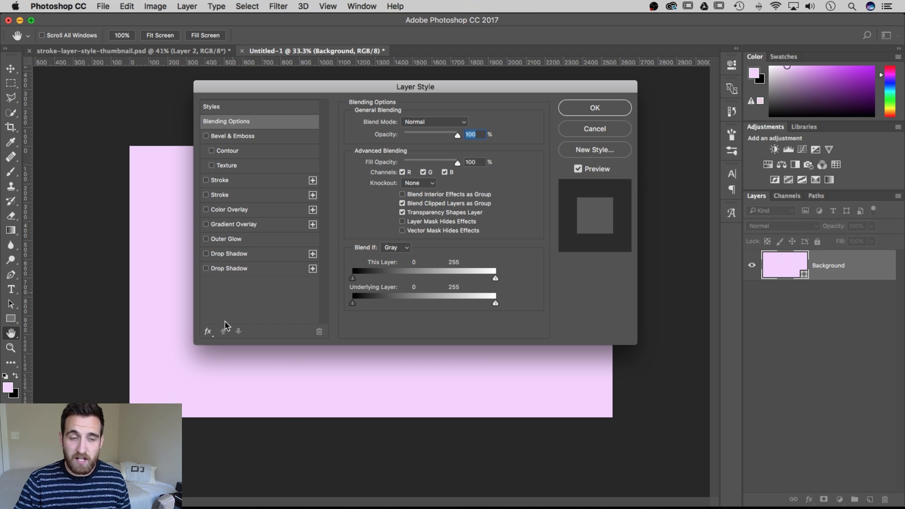
{"action": "left_click", "coordinate": [209, 331]}
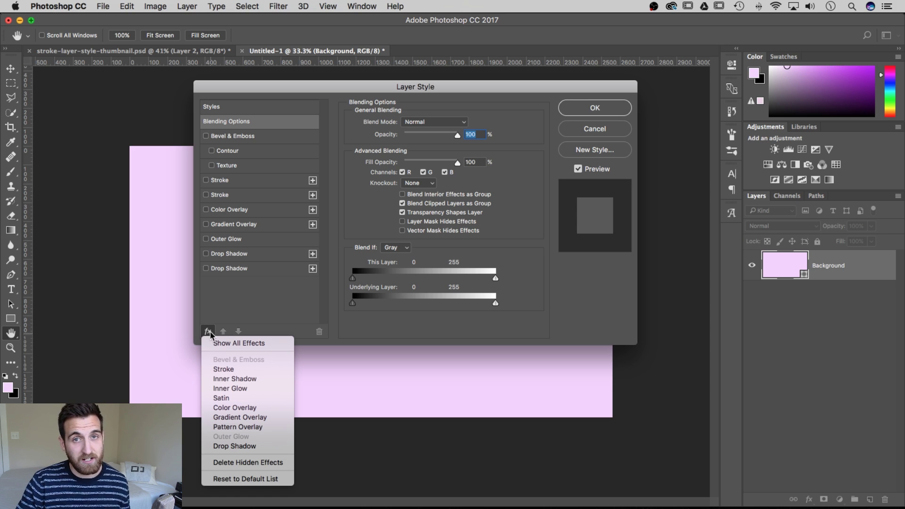
{"action": "left_click", "coordinate": [246, 418]}
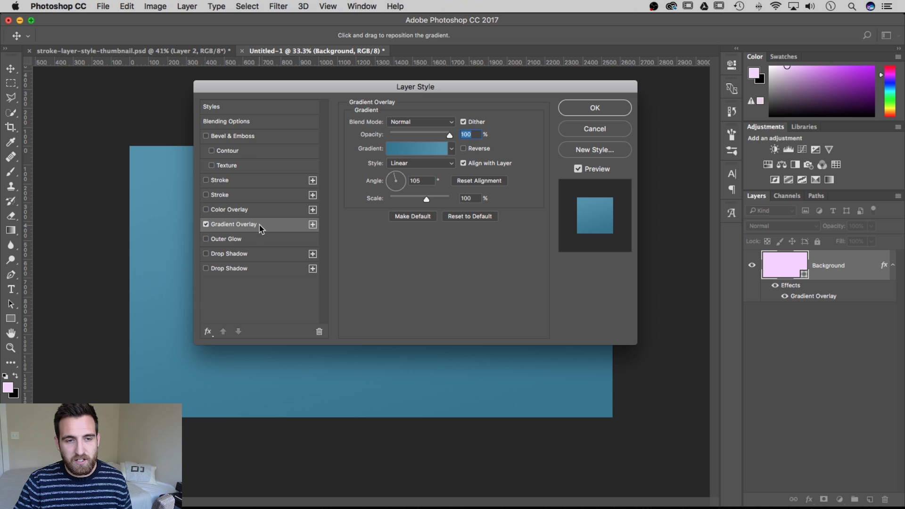
Step: Apply the Black, White preset as the gradient of the overlay
{"action": "left_click_drag", "start_coordinate": [353, 92], "coordinate": [561, 128]}
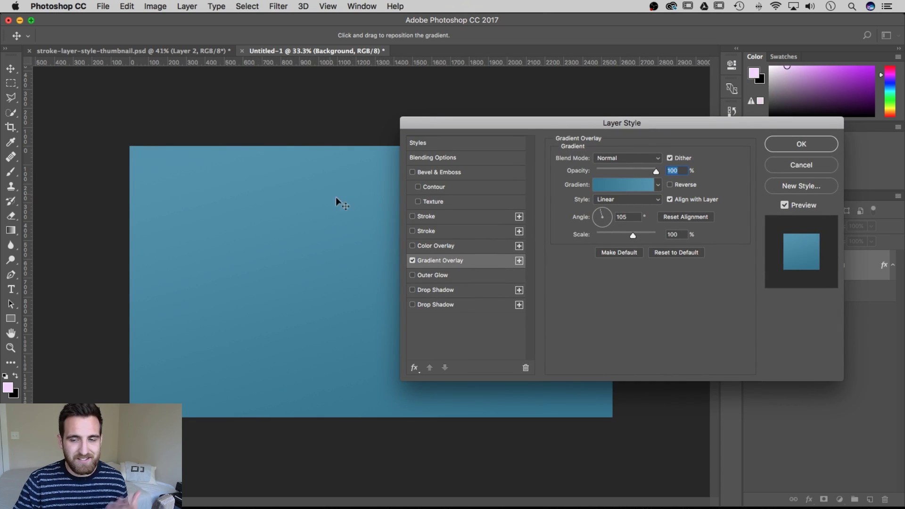
{"action": "left_click", "coordinate": [623, 184]}
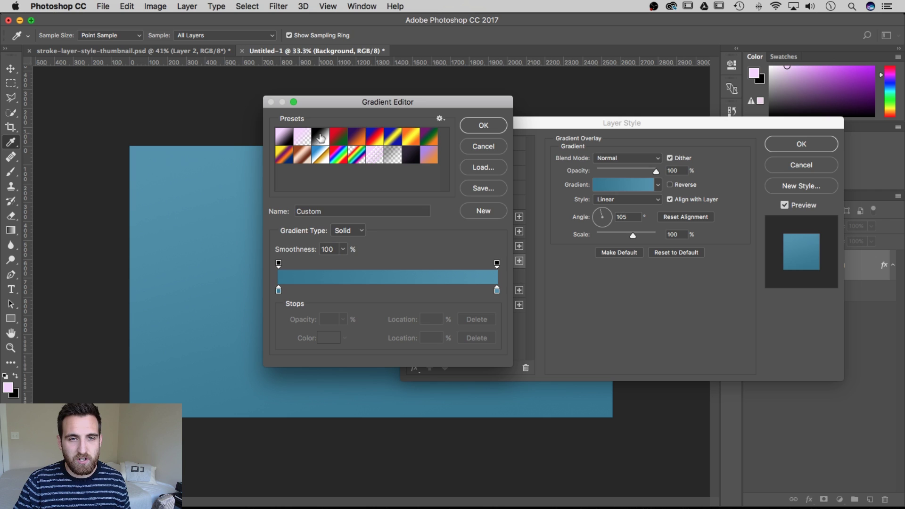
{"action": "left_click", "coordinate": [319, 138]}
{"action": "left_click", "coordinate": [484, 125]}
Step: Change the black start stop of the overlay gradient to the dark blue 2d6192
{"action": "left_click_drag", "start_coordinate": [584, 127], "coordinate": [438, 104]}
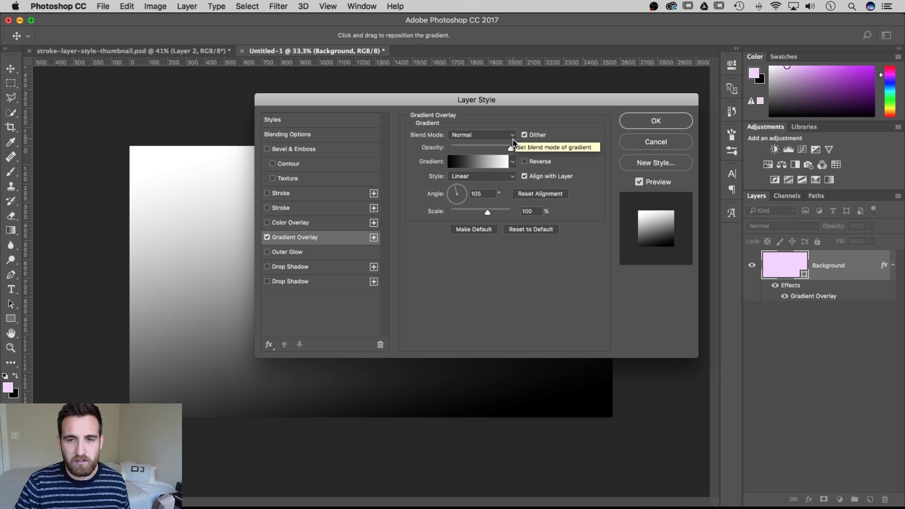
{"action": "left_click", "coordinate": [468, 162]}
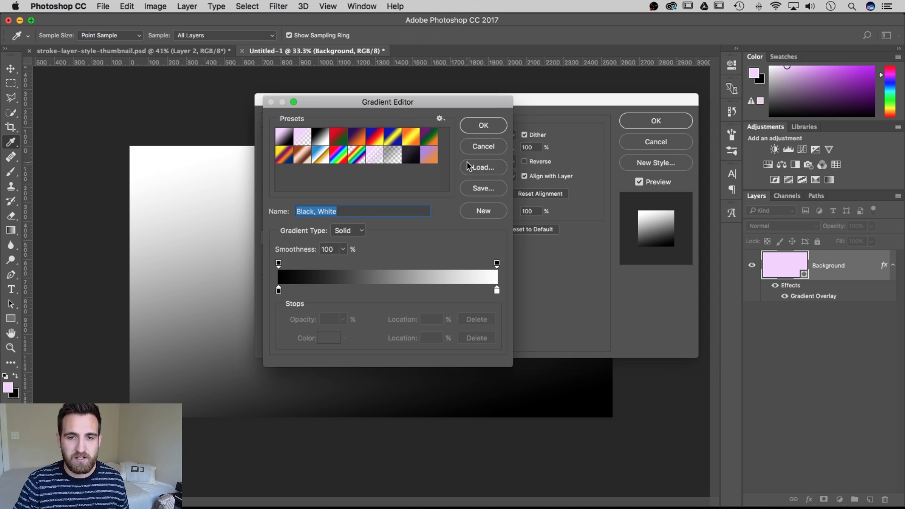
{"action": "left_click", "coordinate": [279, 291]}
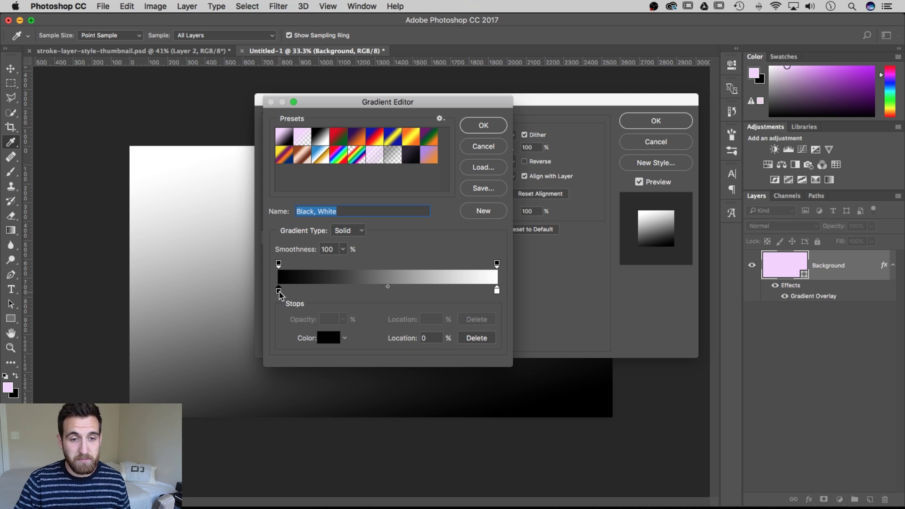
{"action": "double_click", "coordinate": [280, 292]}
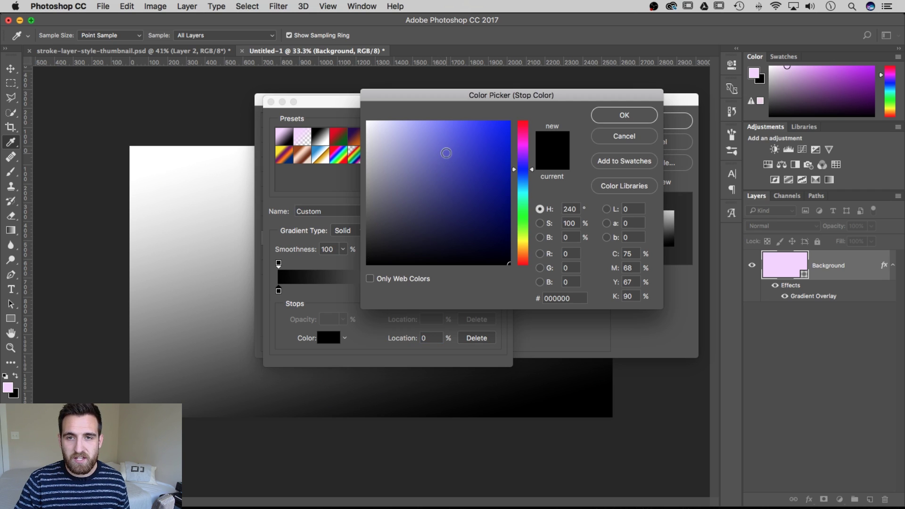
{"action": "left_click_drag", "start_coordinate": [506, 98], "coordinate": [488, 104]}
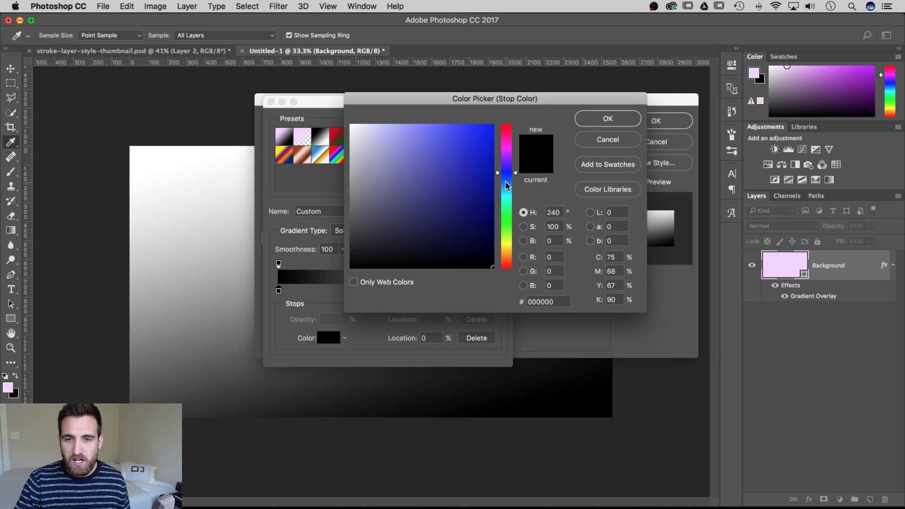
{"action": "left_click_drag", "start_coordinate": [506, 173], "coordinate": [506, 186]}
{"action": "left_click_drag", "start_coordinate": [443, 189], "coordinate": [448, 188]}
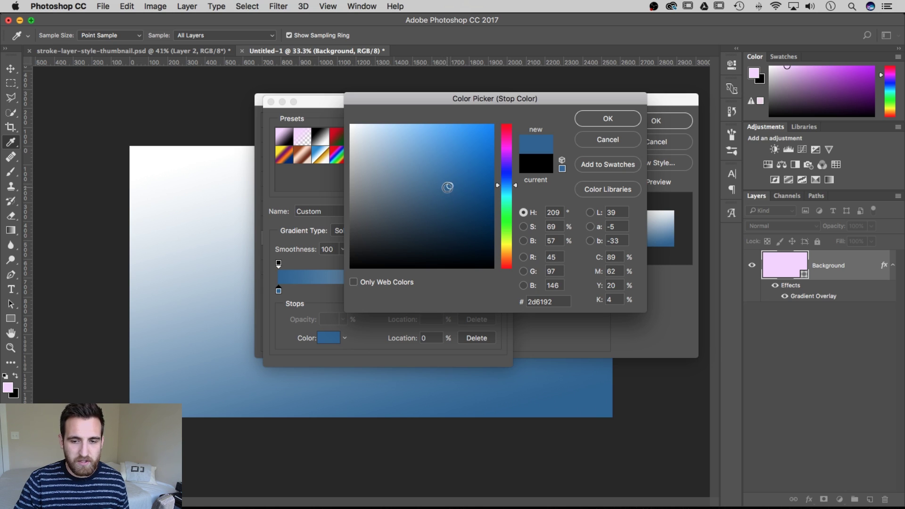
{"action": "left_click", "coordinate": [599, 120]}
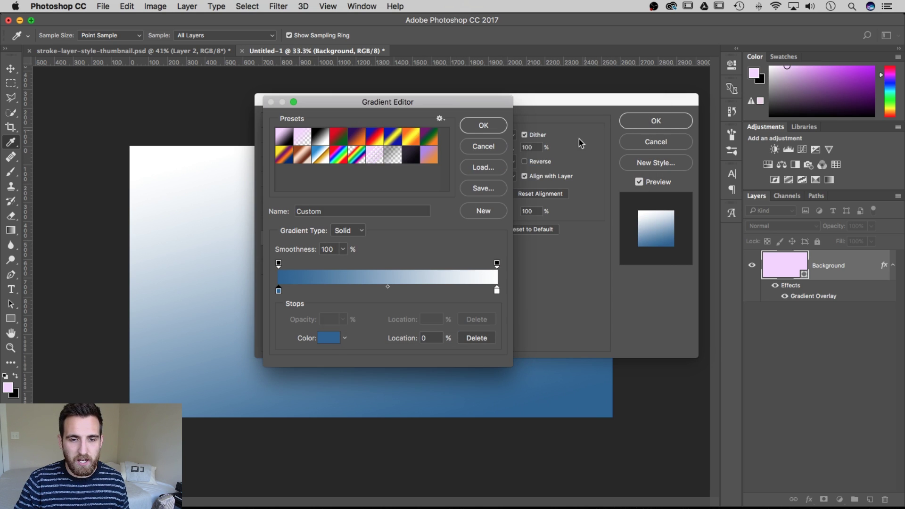
Step: Copy the hex color code of the gradient's dark blue start stop
{"action": "double_click", "coordinate": [279, 291]}
{"action": "left_click_drag", "start_coordinate": [564, 301], "coordinate": [523, 302]}
{"action": "key", "text": "super+c"}
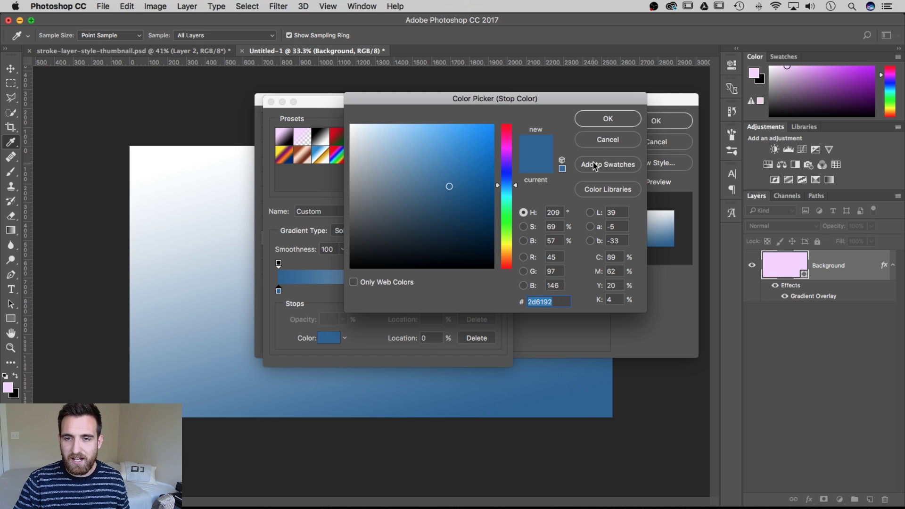
{"action": "left_click", "coordinate": [605, 120]}
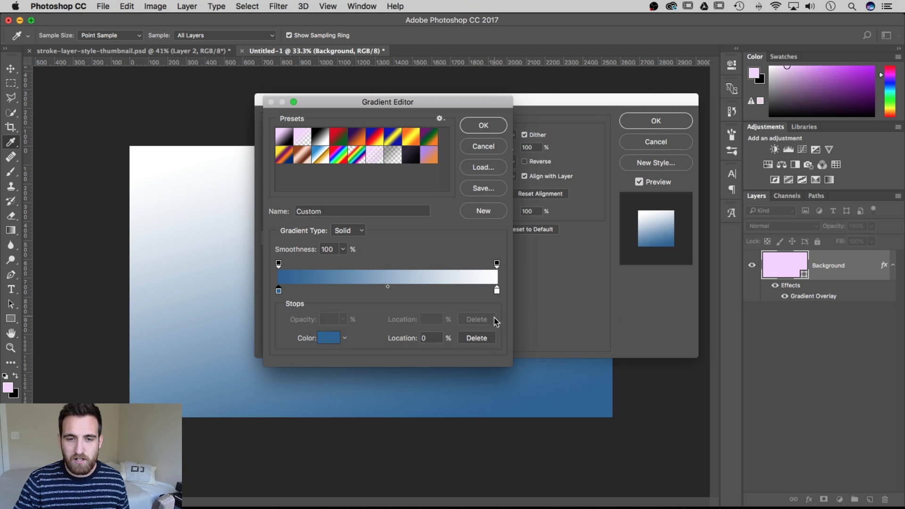
Step: Paste the copied color code into the white end stop, lighten it to 477db1, and accept the gradient
{"action": "double_click", "coordinate": [497, 290]}
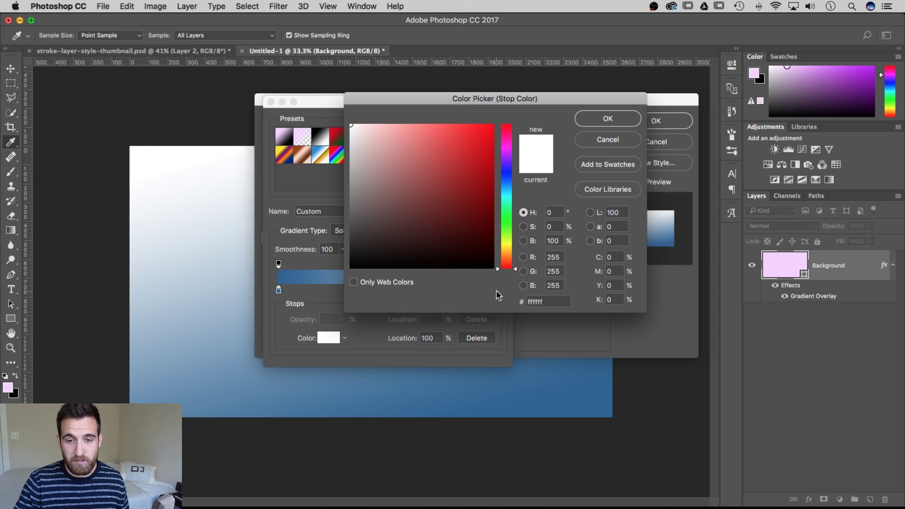
{"action": "double_click", "coordinate": [541, 303]}
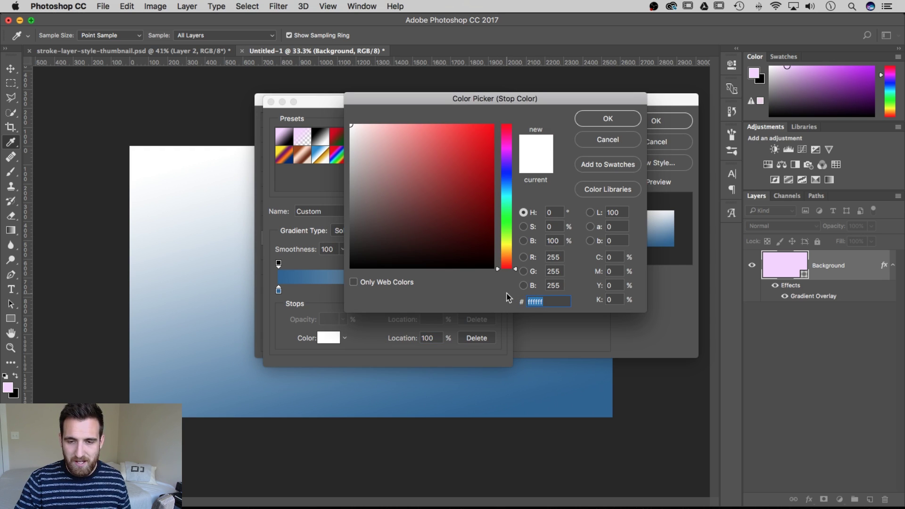
{"action": "key", "text": "super+v"}
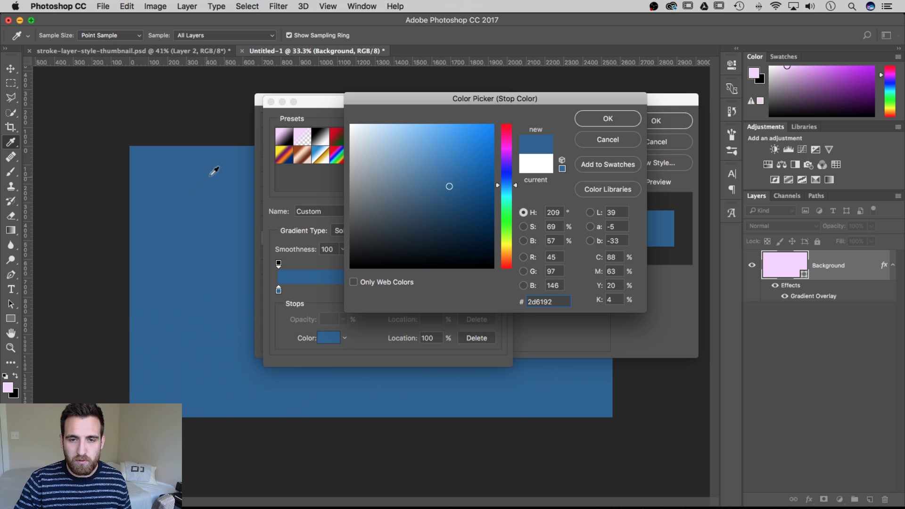
{"action": "left_click_drag", "start_coordinate": [450, 186], "coordinate": [433, 170]}
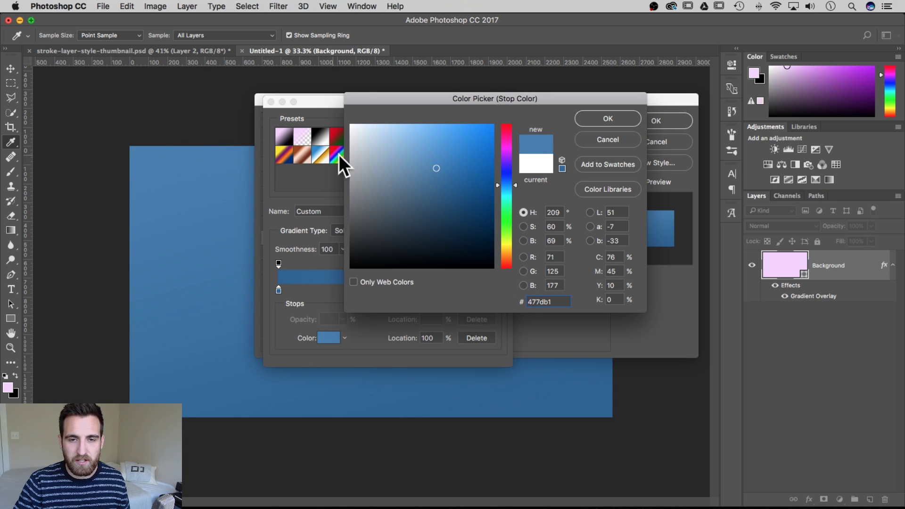
{"action": "left_click", "coordinate": [607, 121]}
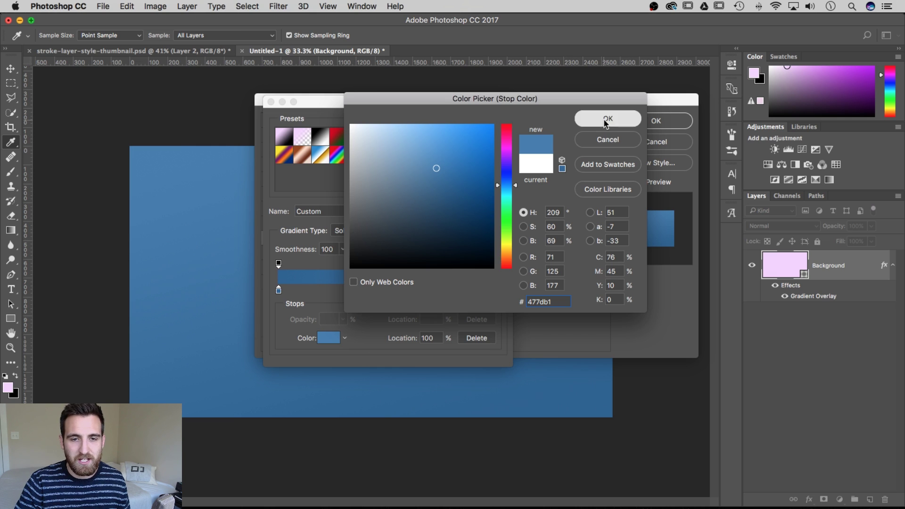
{"action": "left_click", "coordinate": [487, 126]}
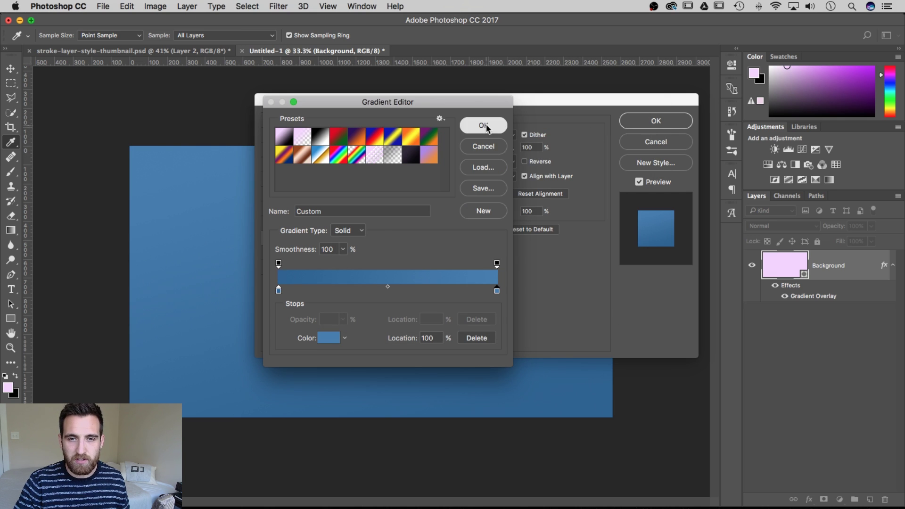
Step: Set the angle of the gradient overlay to 108°
{"action": "left_click_drag", "start_coordinate": [505, 104], "coordinate": [532, 93]}
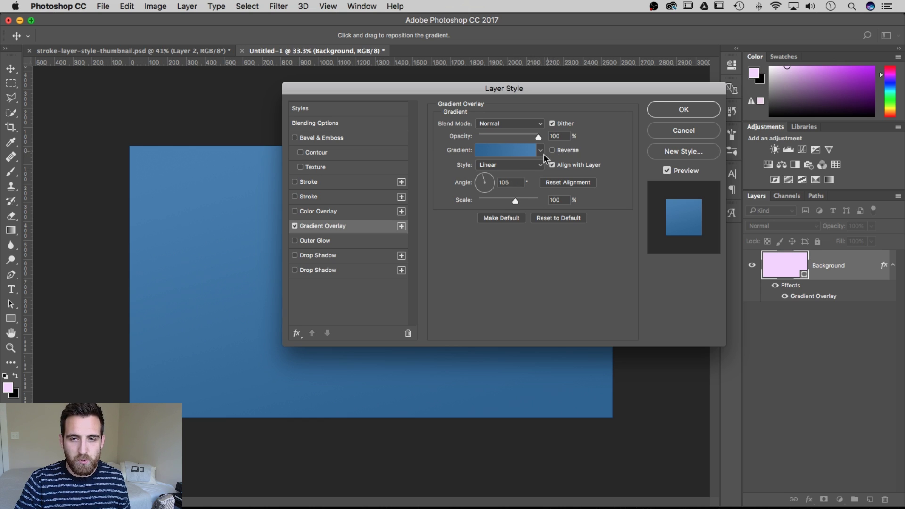
{"action": "left_click", "coordinate": [488, 188]}
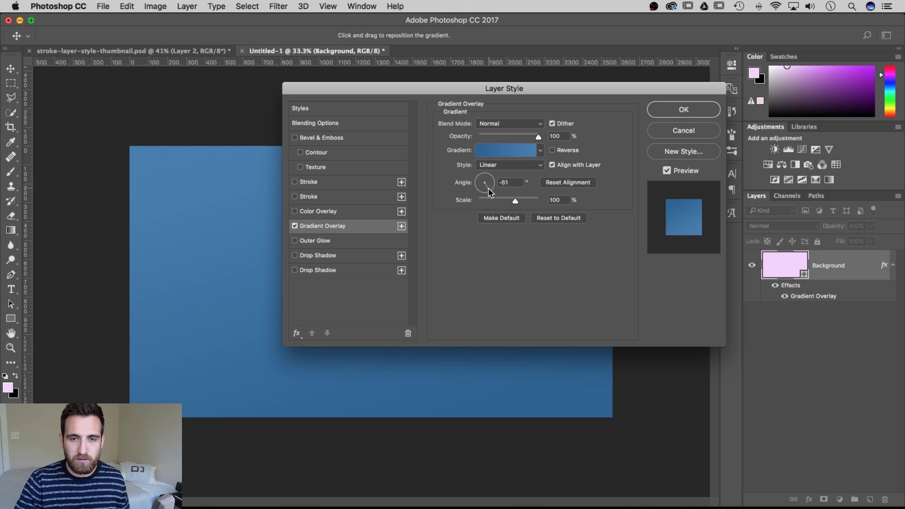
{"action": "left_click_drag", "start_coordinate": [488, 189], "coordinate": [481, 177]}
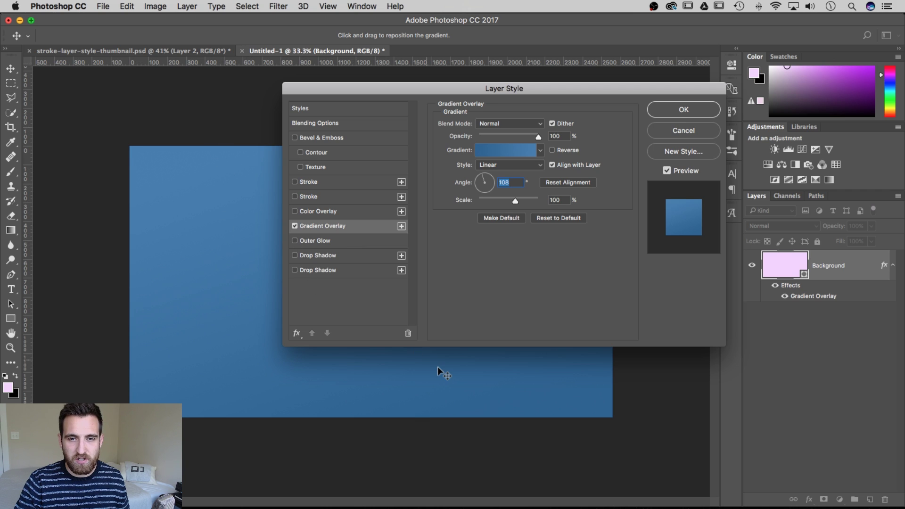
Step: Try the Radial style and the Reverse option on the gradient overlay, returning to an unreversed Linear gradient
{"action": "left_click", "coordinate": [488, 165]}
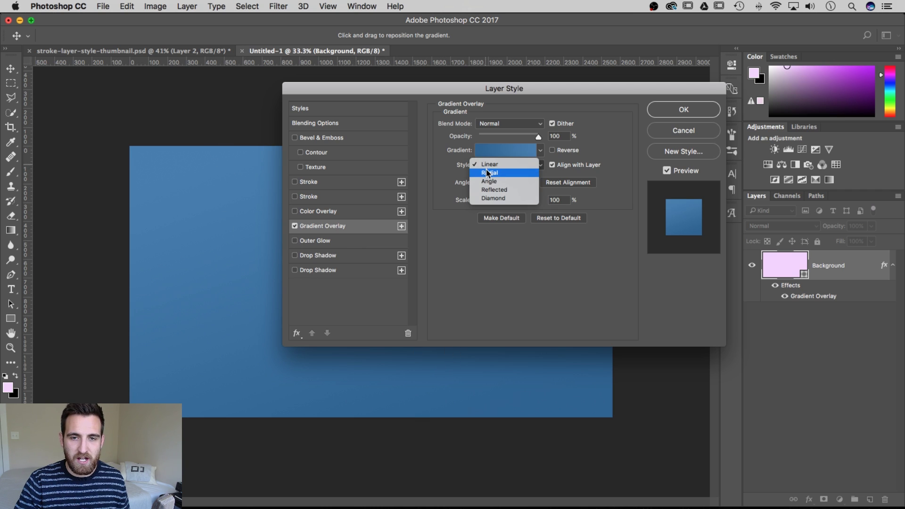
{"action": "left_click", "coordinate": [489, 173]}
{"action": "left_click", "coordinate": [492, 165]}
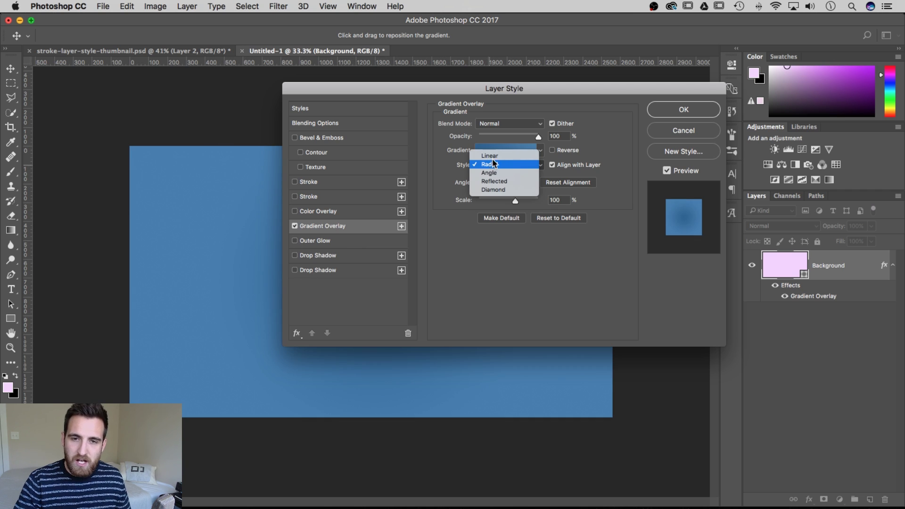
{"action": "left_click", "coordinate": [490, 156]}
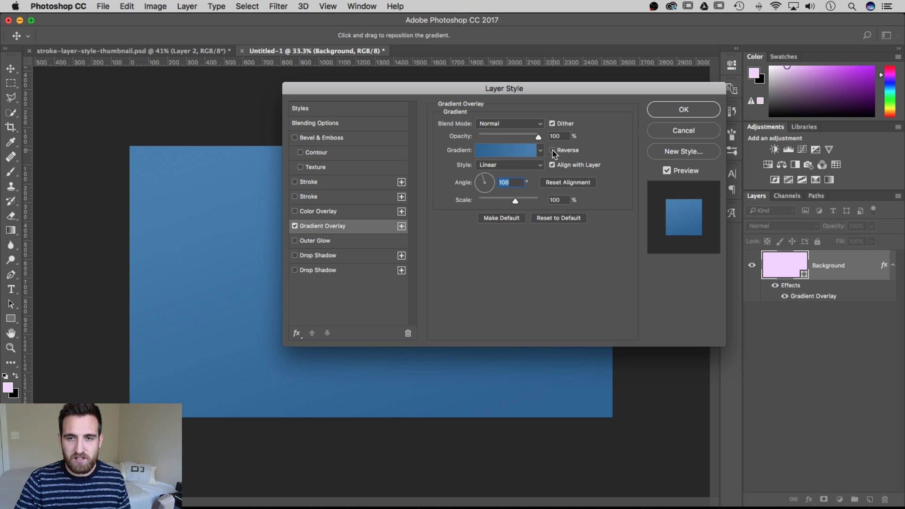
{"action": "left_click", "coordinate": [553, 151]}
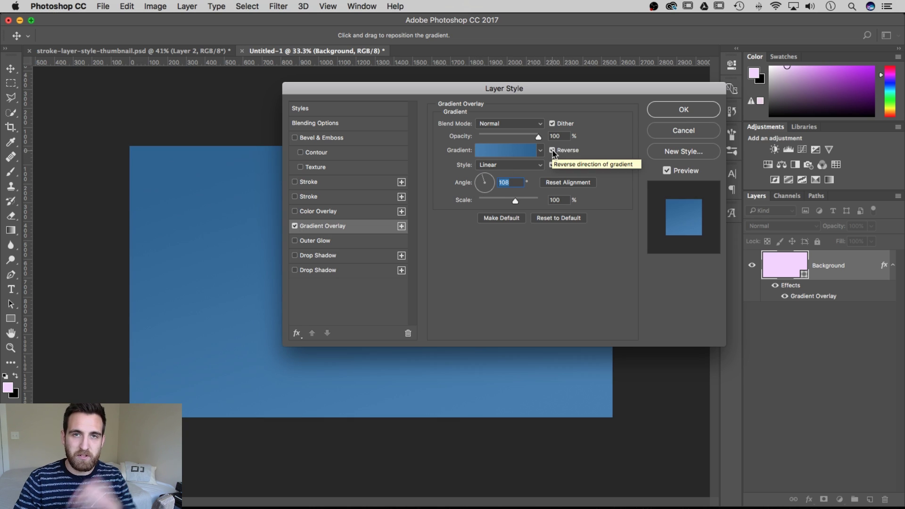
{"action": "left_click", "coordinate": [552, 151]}
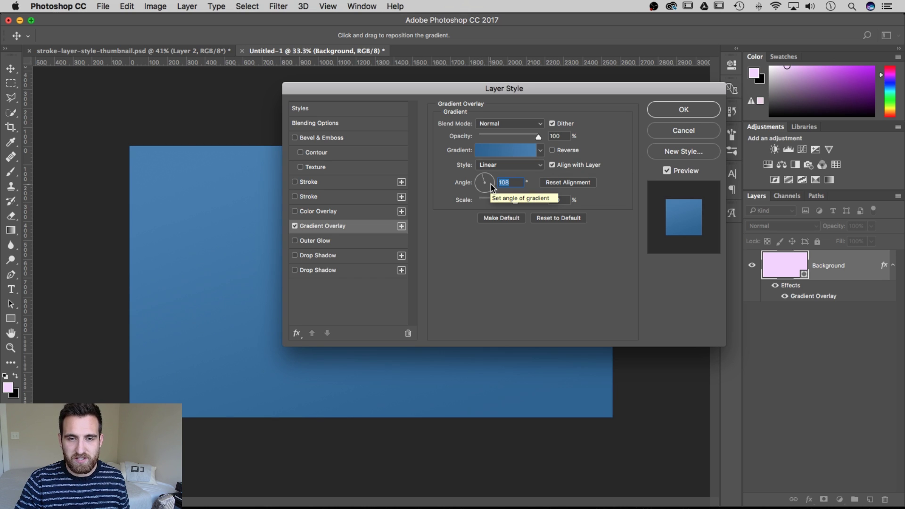
Step: Set the gradient overlay's scale to 120% and accept the layer style
{"action": "left_click_drag", "start_coordinate": [492, 89], "coordinate": [660, 67]}
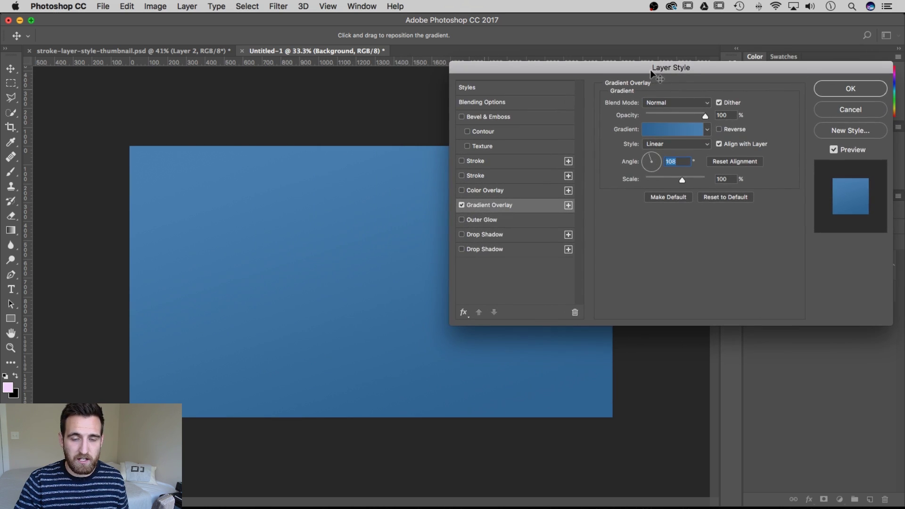
{"action": "left_click_drag", "start_coordinate": [683, 181], "coordinate": [652, 182]}
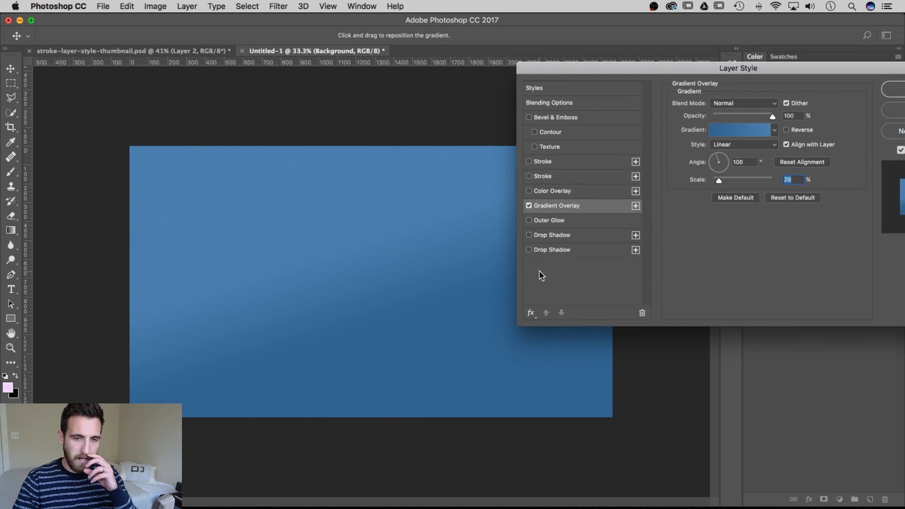
{"action": "left_click_drag", "start_coordinate": [719, 180], "coordinate": [760, 182]}
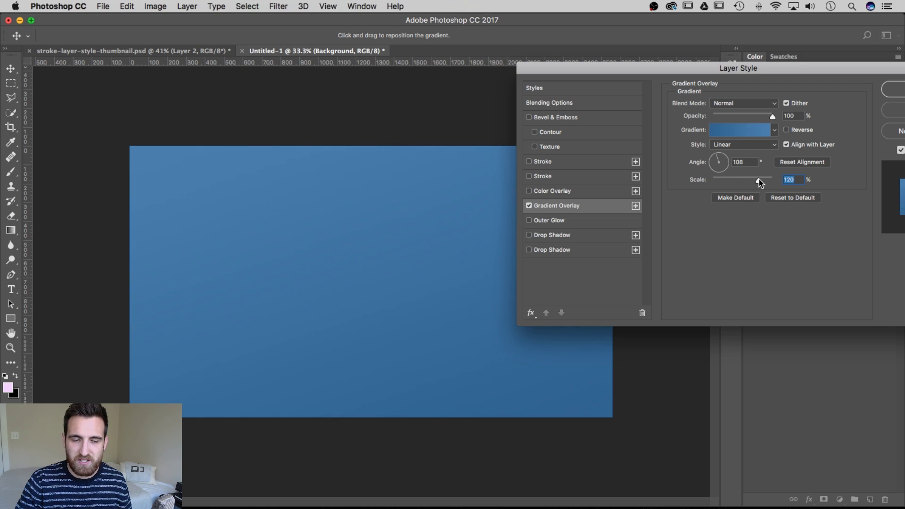
{"action": "left_click_drag", "start_coordinate": [650, 69], "coordinate": [370, 77]}
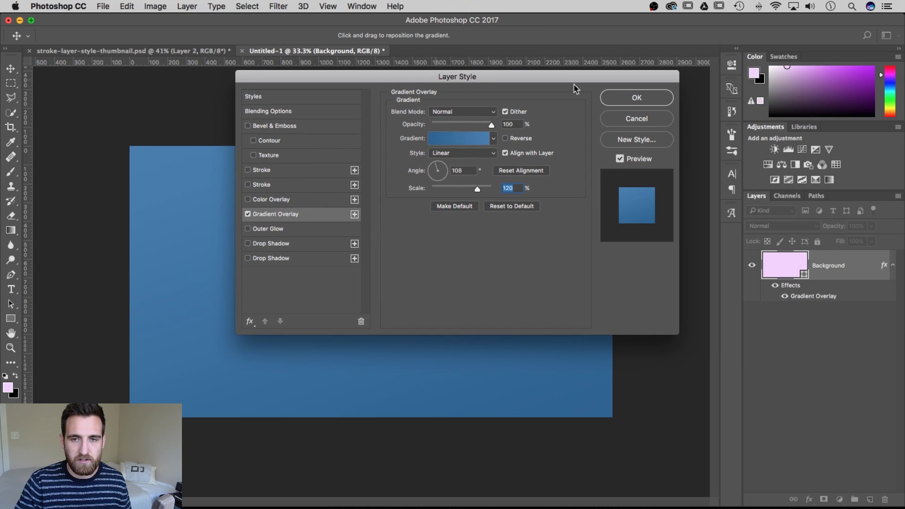
{"action": "left_click", "coordinate": [629, 100]}
Step: Create a group named "Layer Styles" above the Background layer and activate the Type tool
{"action": "key", "text": "u"}
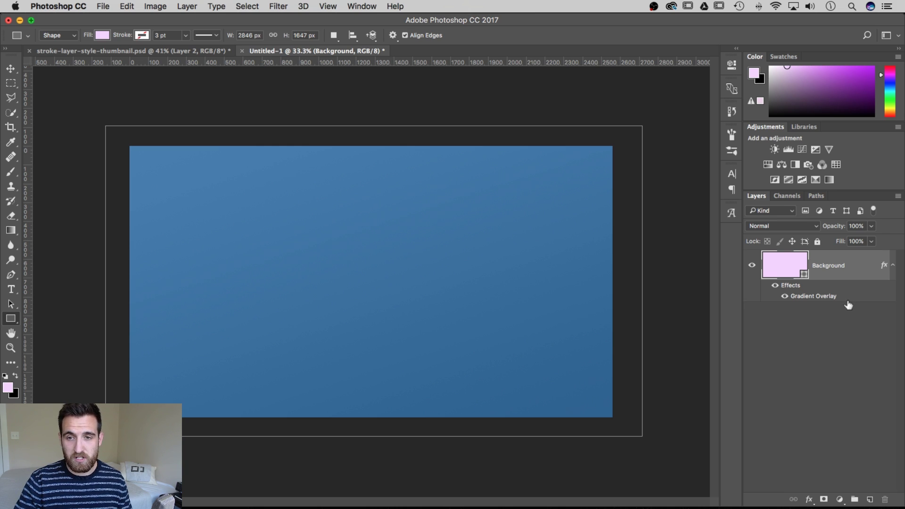
{"action": "left_click", "coordinate": [855, 499]}
{"action": "double_click", "coordinate": [793, 257]}
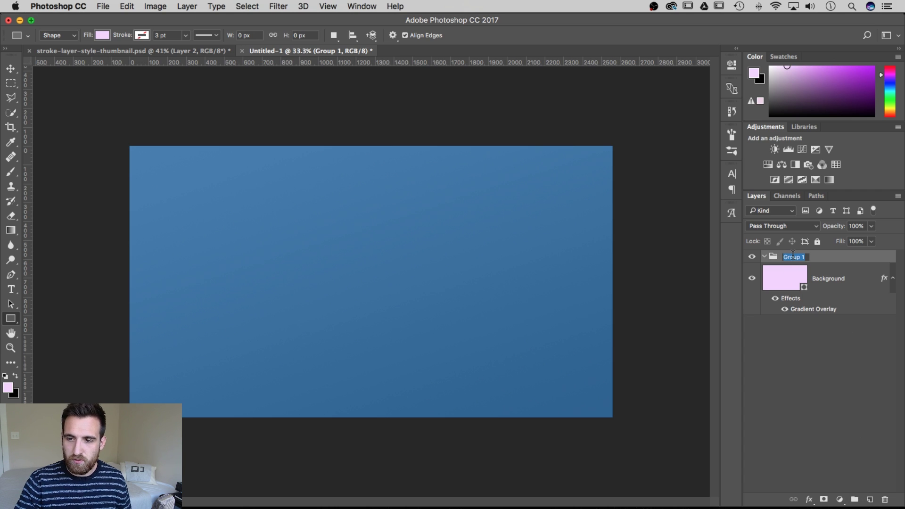
{"action": "type", "text": "Layer Sty"}
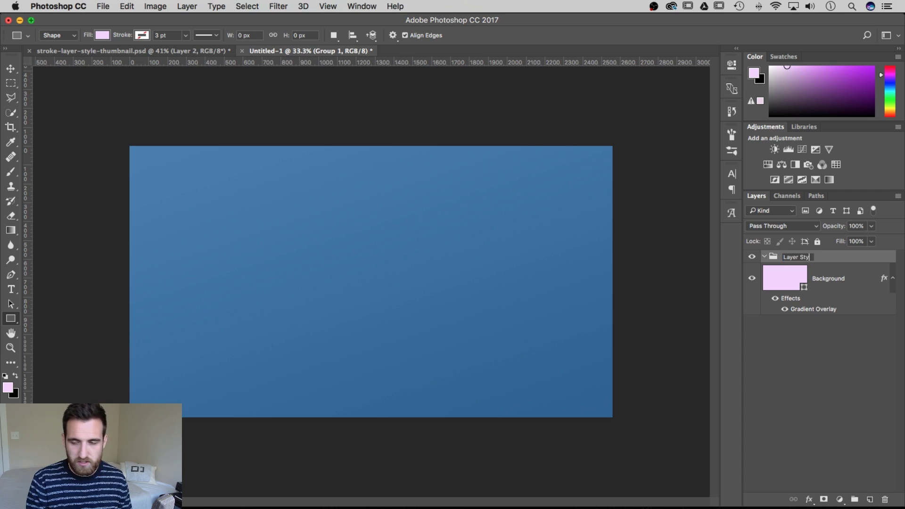
{"action": "key", "text": "Return"}
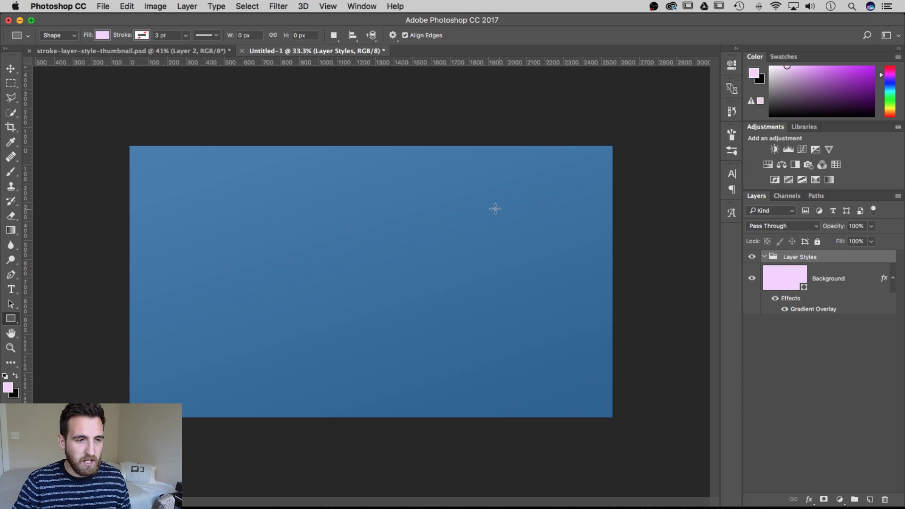
{"action": "left_click", "coordinate": [11, 289]}
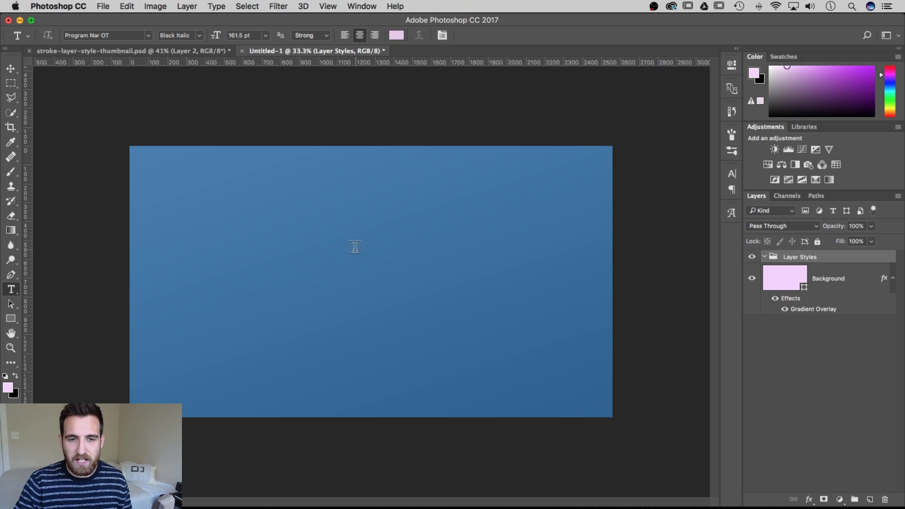
{"action": "left_click", "coordinate": [831, 279]}
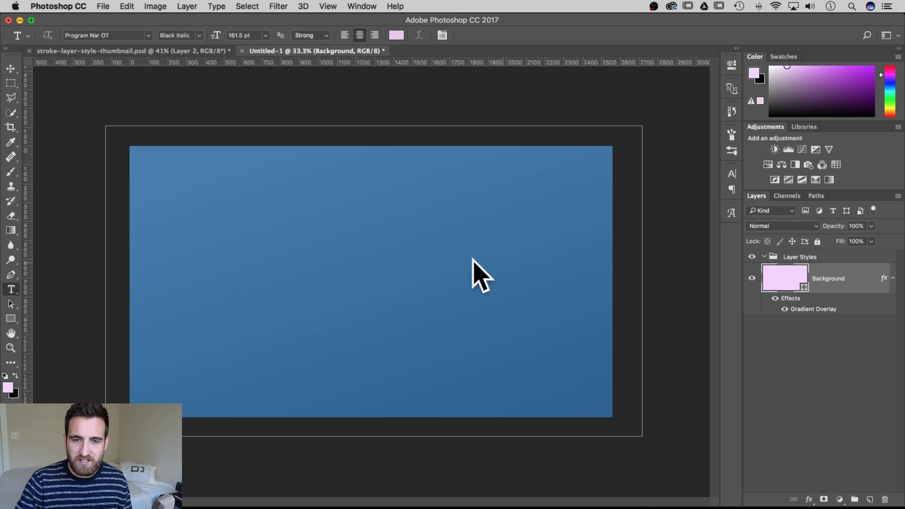
{"action": "left_click", "coordinate": [360, 244]}
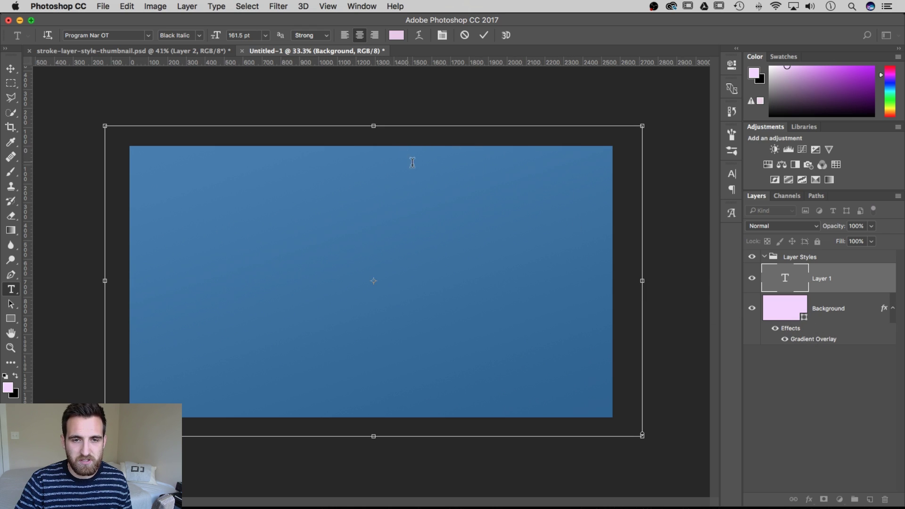
{"action": "key", "text": "Escape"}
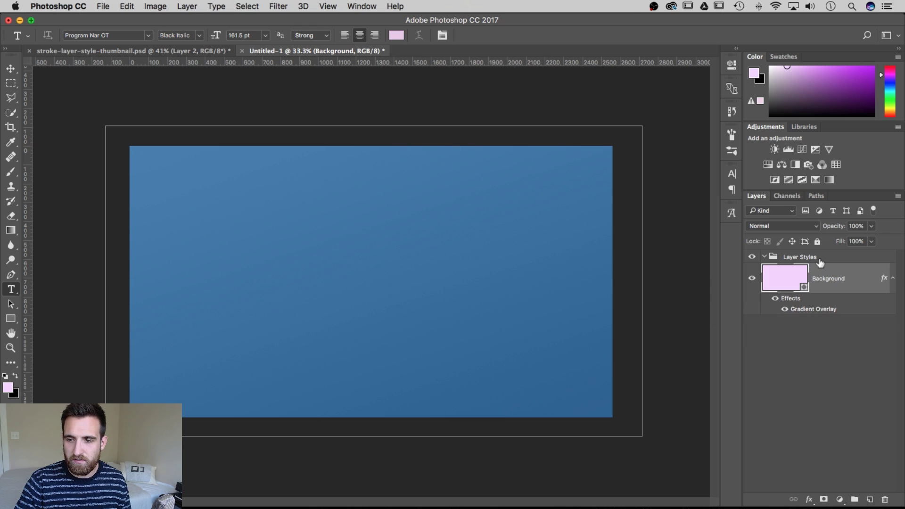
Step: Add the text "stroke" inside the Layer Styles group and set its font size to 350 pt
{"action": "left_click", "coordinate": [820, 259]}
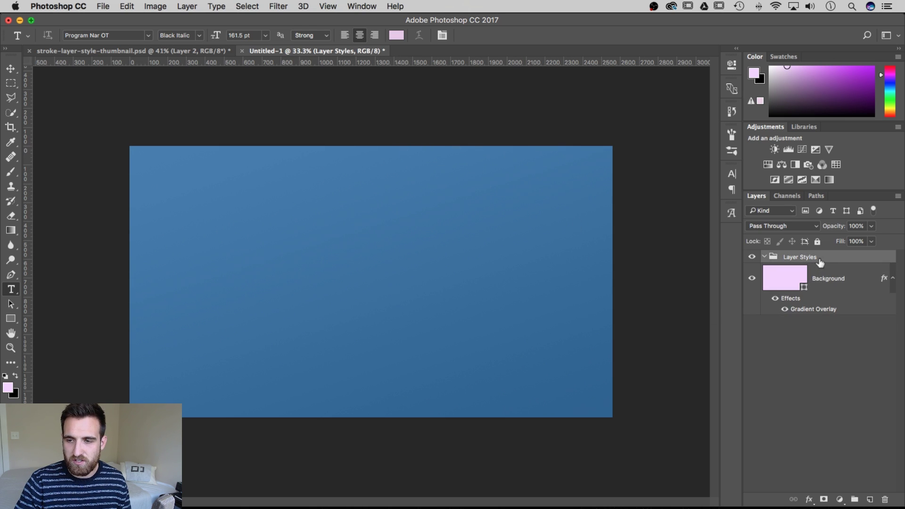
{"action": "left_click", "coordinate": [350, 264]}
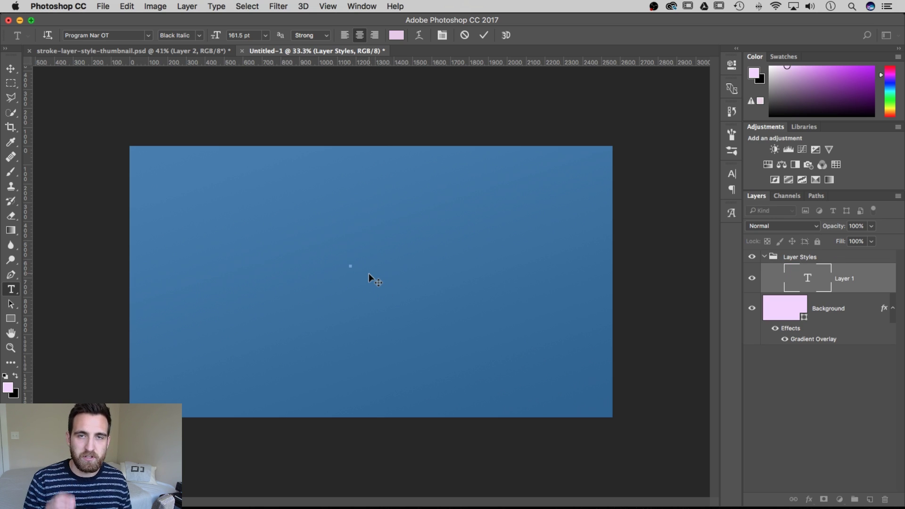
{"action": "type", "text": "stroke"}
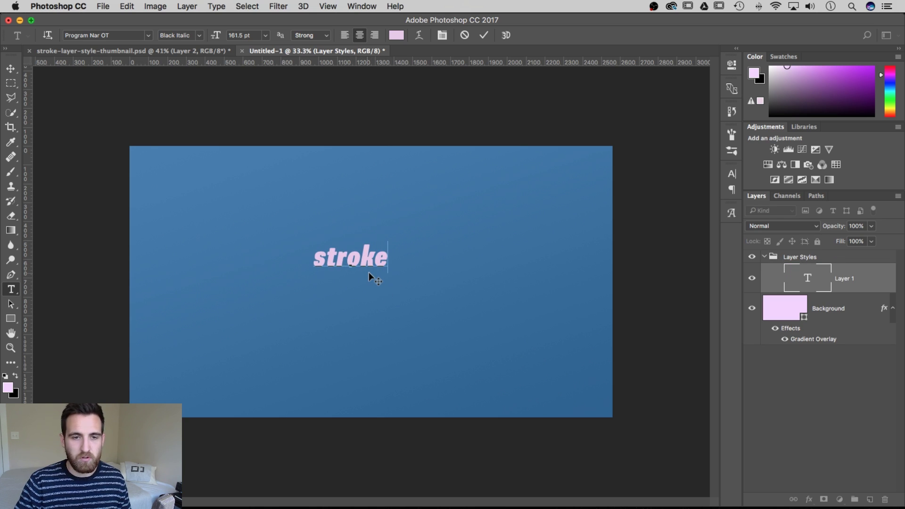
{"action": "key", "text": "super+a"}
{"action": "left_click", "coordinate": [253, 36]}
{"action": "type", "text": "350"}
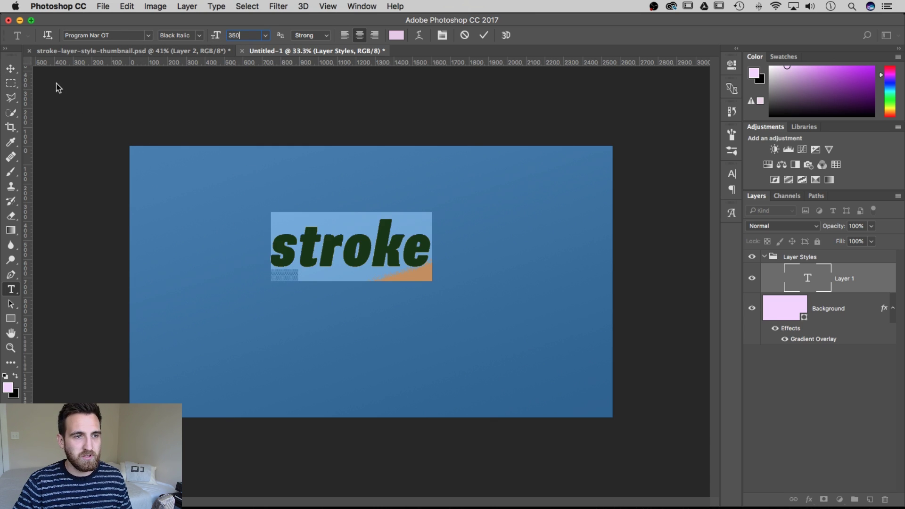
{"action": "left_click", "coordinate": [11, 69]}
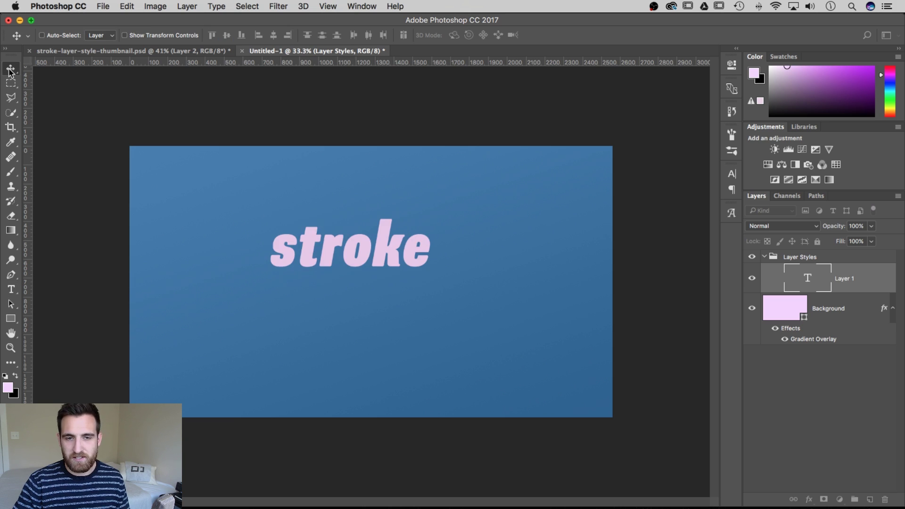
Step: Check the tracking value in the character settings of the word "stroke"
{"action": "key", "text": "t"}
{"action": "double_click", "coordinate": [391, 249]}
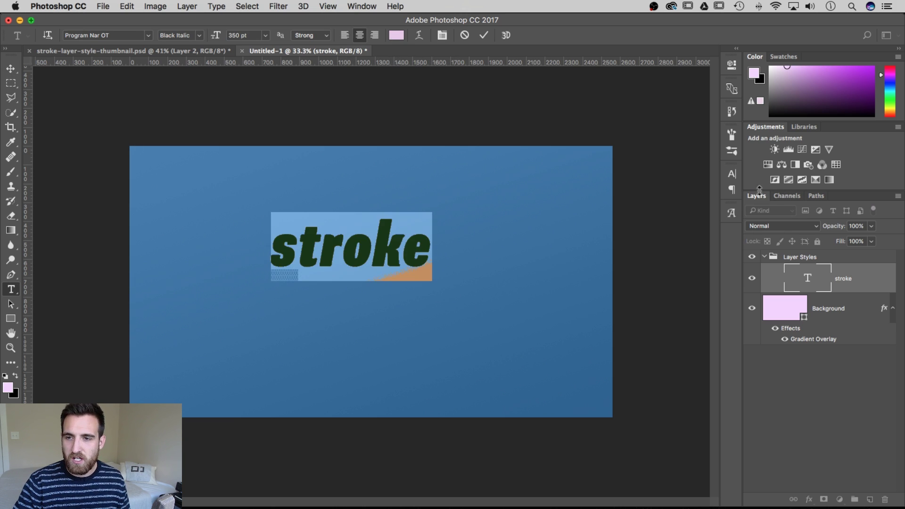
{"action": "left_click", "coordinate": [732, 175]}
{"action": "left_click", "coordinate": [685, 208]}
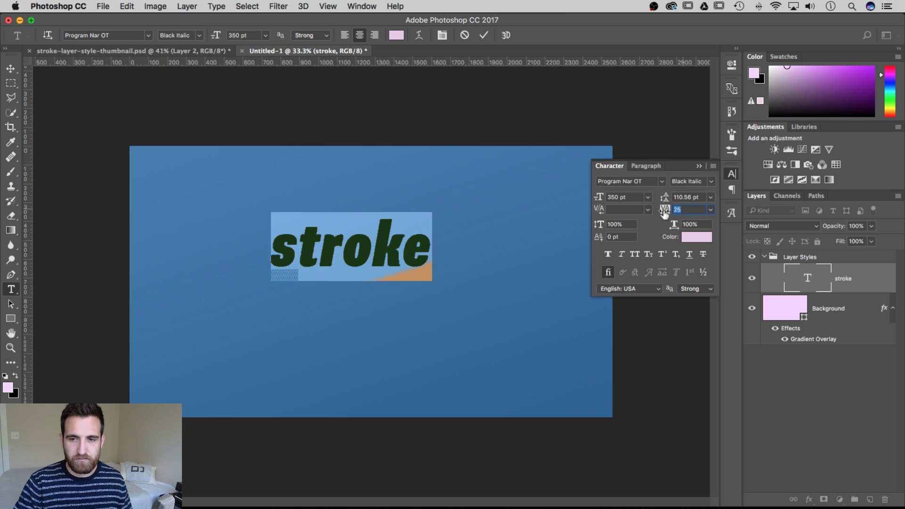
{"action": "left_click", "coordinate": [701, 167]}
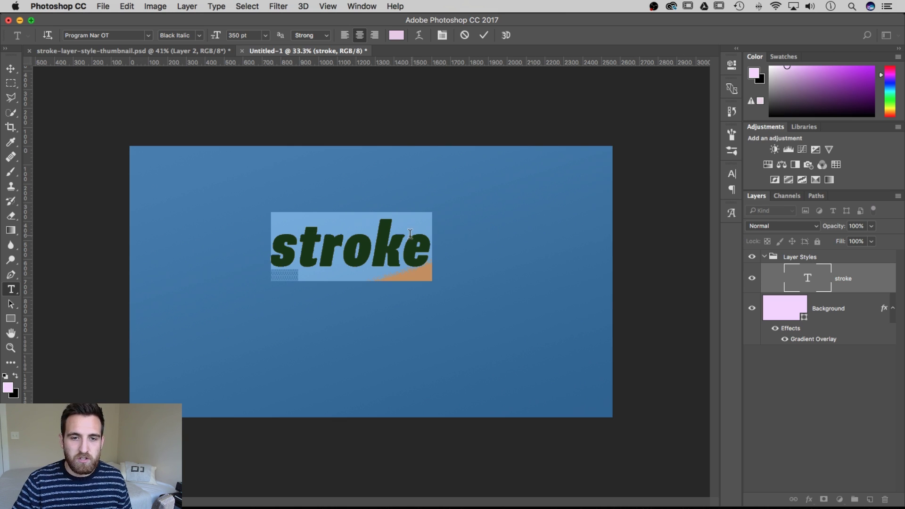
Step: Change the color of the whole word "stroke" to white and commit the text edit
{"action": "left_click", "coordinate": [374, 249]}
{"action": "left_click_drag", "start_coordinate": [373, 249], "coordinate": [288, 247]}
{"action": "key", "text": "super+a"}
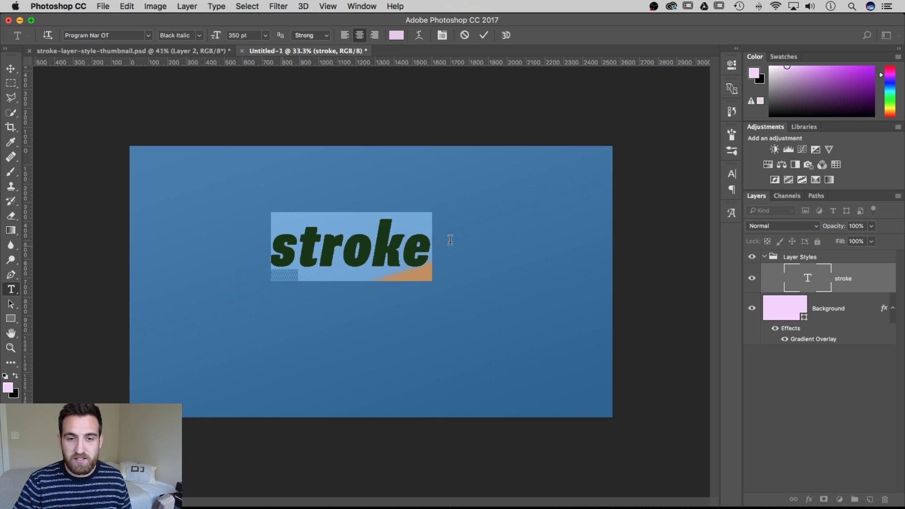
{"action": "left_click", "coordinate": [397, 36]}
{"action": "left_click_drag", "start_coordinate": [370, 138], "coordinate": [334, 111]}
{"action": "left_click", "coordinate": [608, 117]}
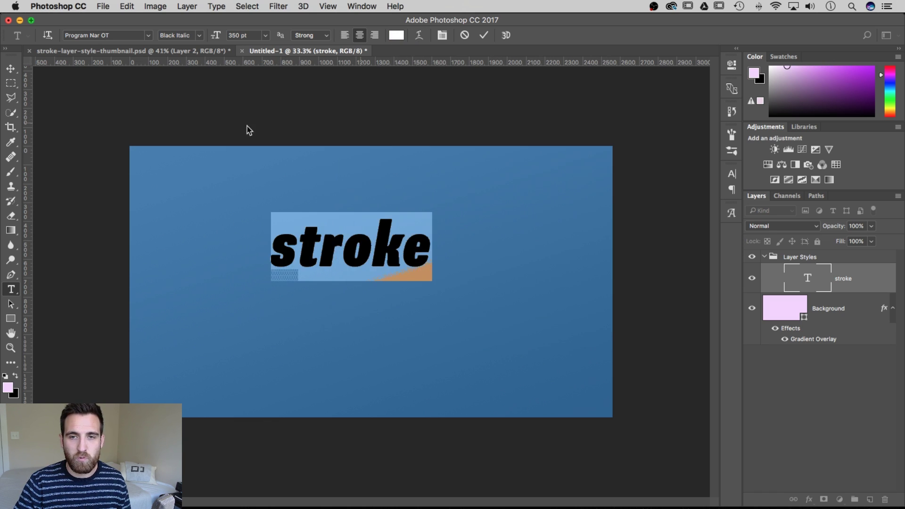
{"action": "key", "text": "super+Return"}
{"action": "key", "text": "v"}
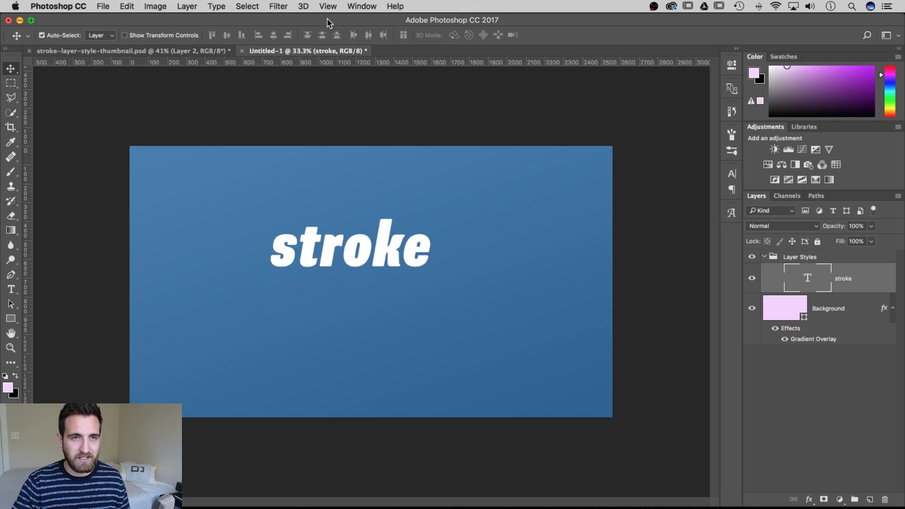
Step: Center the stroke text vertically and horizontally on the canvas using a full-canvas selection, and deselect
{"action": "left_click", "coordinate": [247, 6]}
{"action": "key", "text": "super+a"}
{"action": "left_click", "coordinate": [247, 19]}
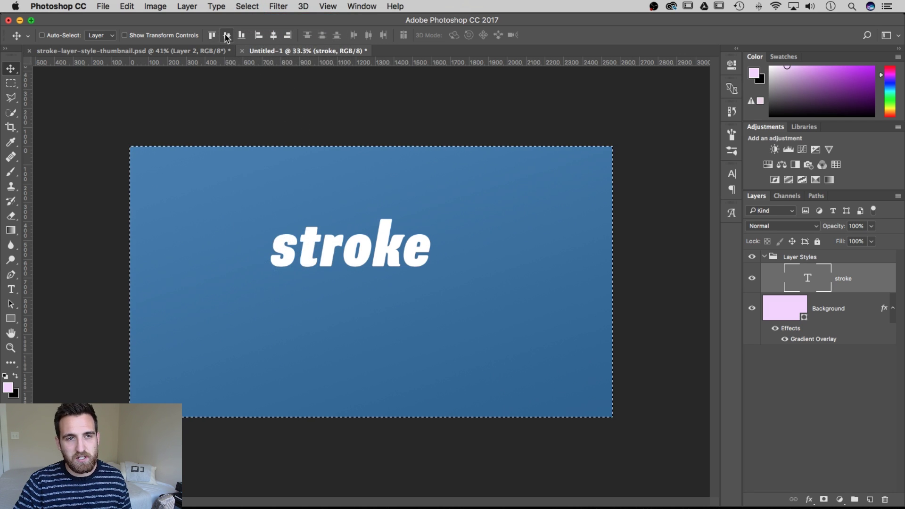
{"action": "left_click", "coordinate": [226, 35]}
{"action": "left_click", "coordinate": [273, 36]}
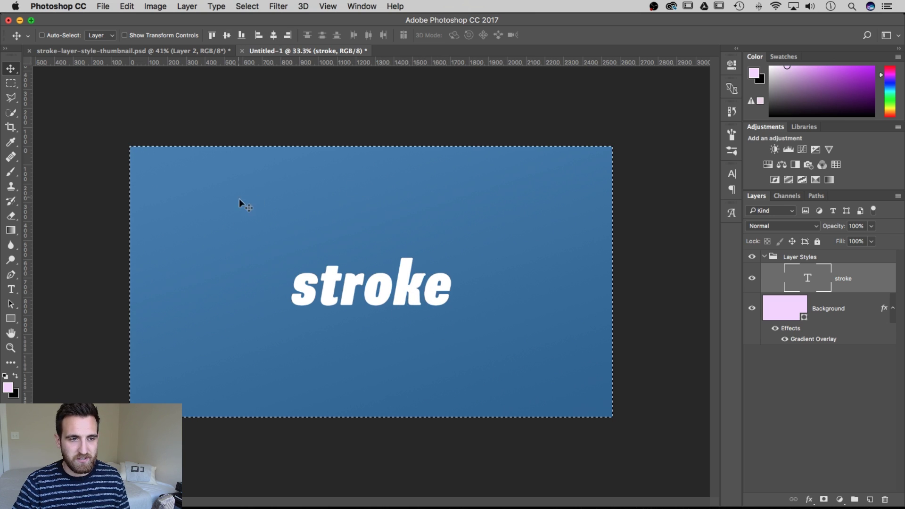
{"action": "left_click", "coordinate": [247, 6]}
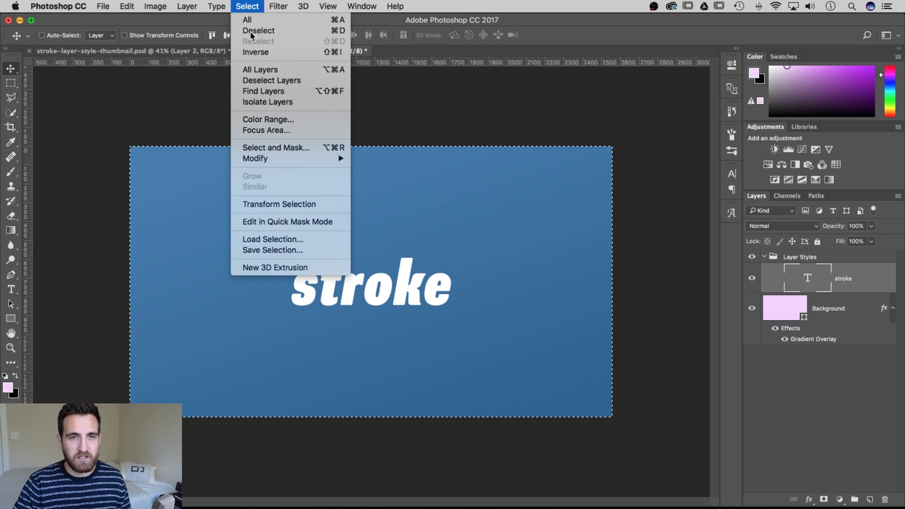
{"action": "left_click", "coordinate": [255, 29]}
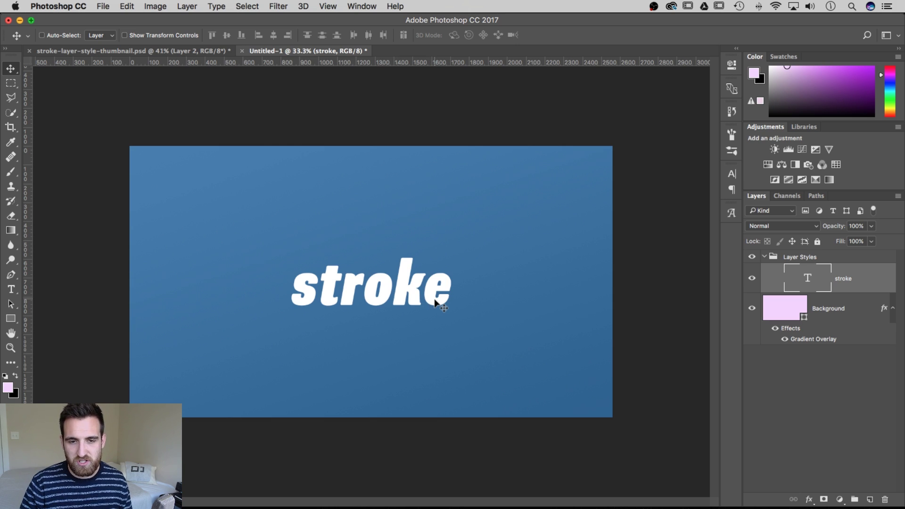
Step: Nudge the stroke text up 20 px and collapse the Layer Styles group
{"action": "key", "text": "shift+Up"}
{"action": "key", "text": "shift+Up"}
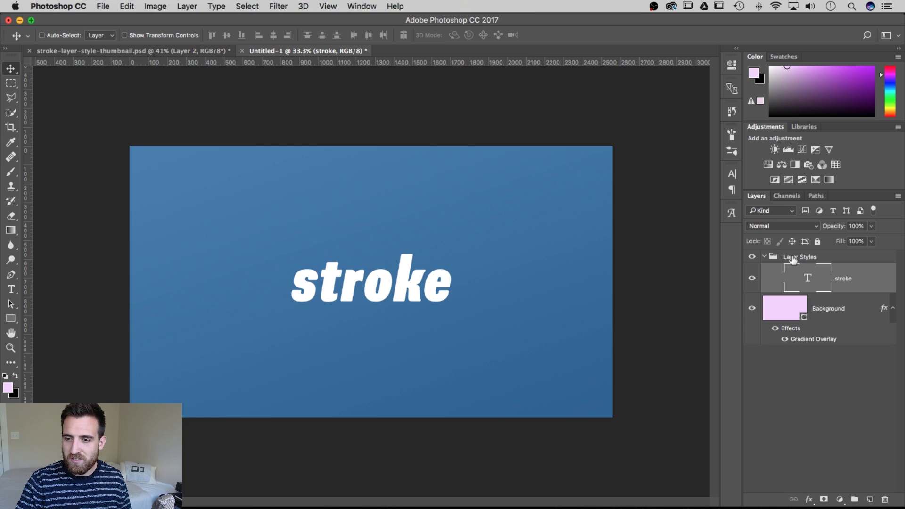
{"action": "left_click_drag", "start_coordinate": [862, 278], "coordinate": [809, 259]}
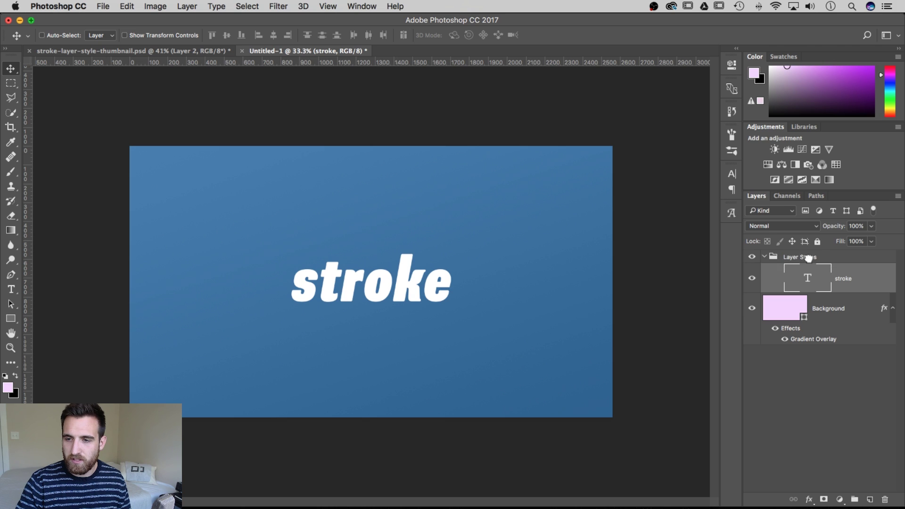
{"action": "left_click", "coordinate": [765, 257]}
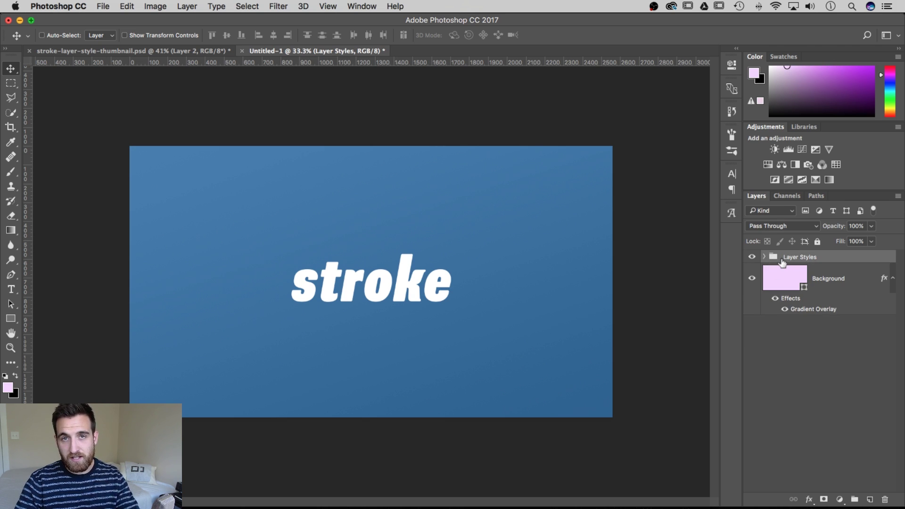
Step: Open the layer style settings of the Layer Styles group and move the dialog aside from the canvas text
{"action": "left_click", "coordinate": [764, 258]}
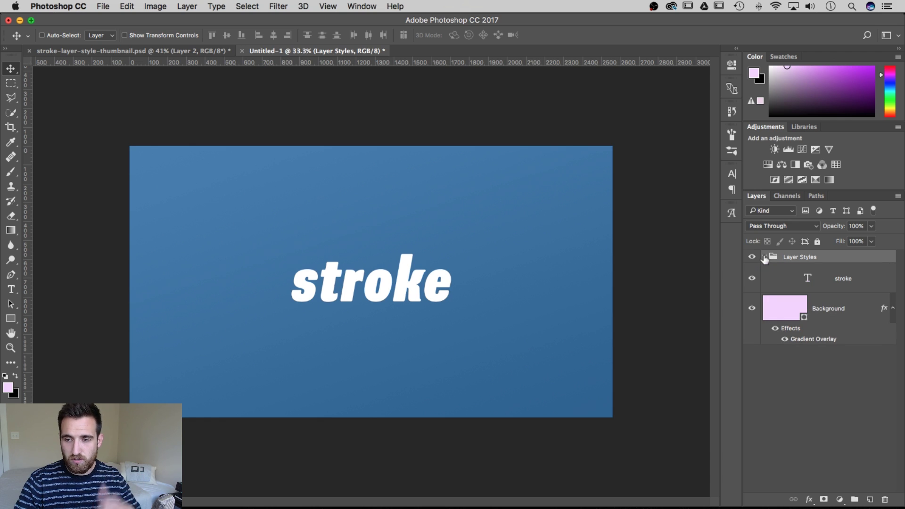
{"action": "left_click", "coordinate": [764, 257]}
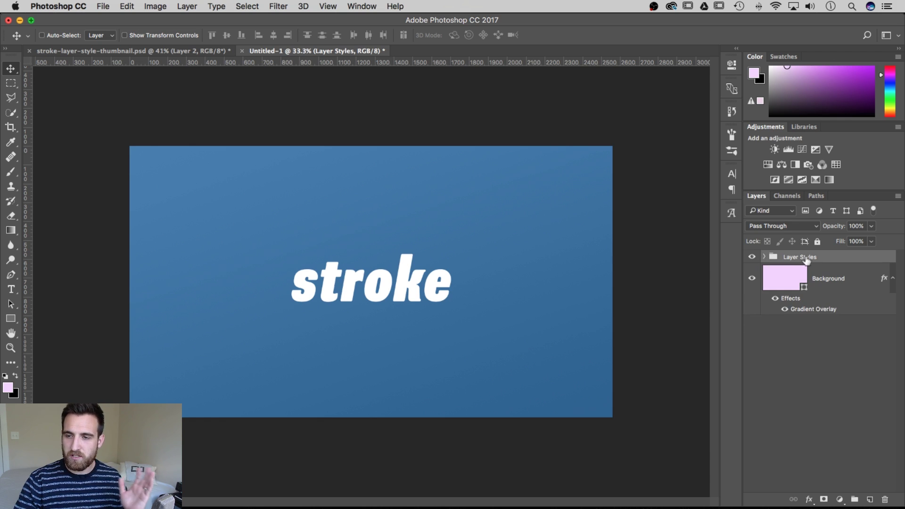
{"action": "double_click", "coordinate": [845, 260]}
{"action": "left_click_drag", "start_coordinate": [506, 84], "coordinate": [482, 91]}
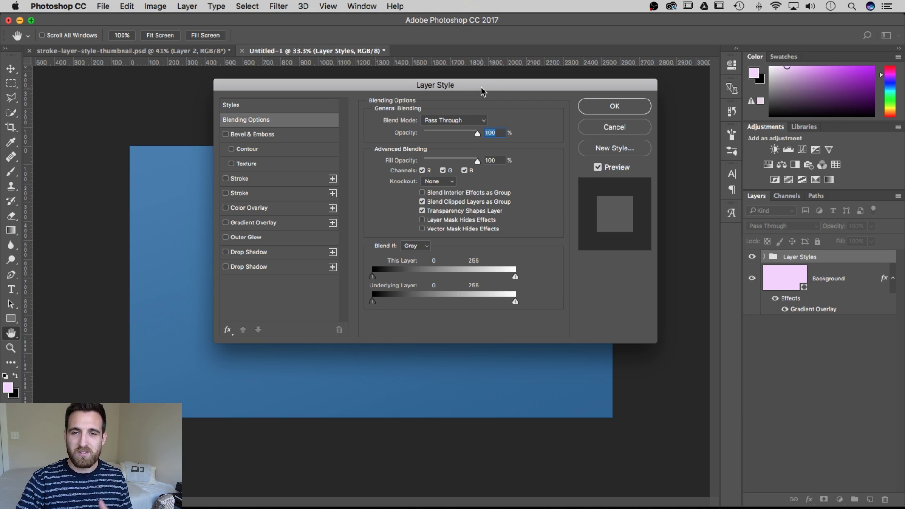
{"action": "left_click_drag", "start_coordinate": [482, 91], "coordinate": [488, 87]}
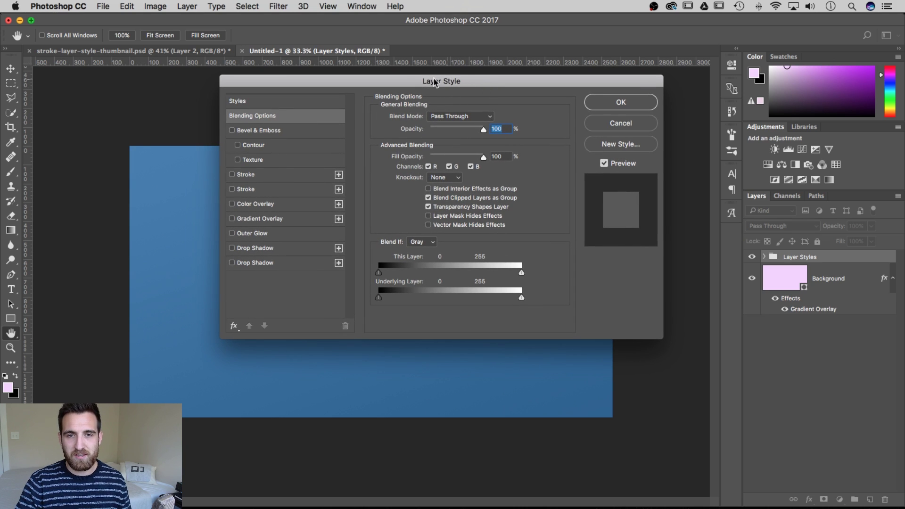
{"action": "left_click_drag", "start_coordinate": [222, 81], "coordinate": [345, 92]}
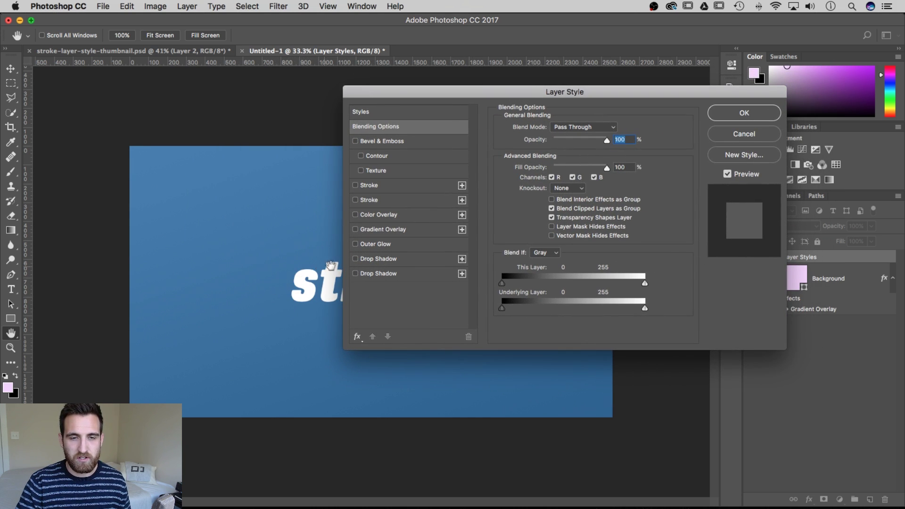
{"action": "left_click_drag", "start_coordinate": [380, 95], "coordinate": [398, 97]}
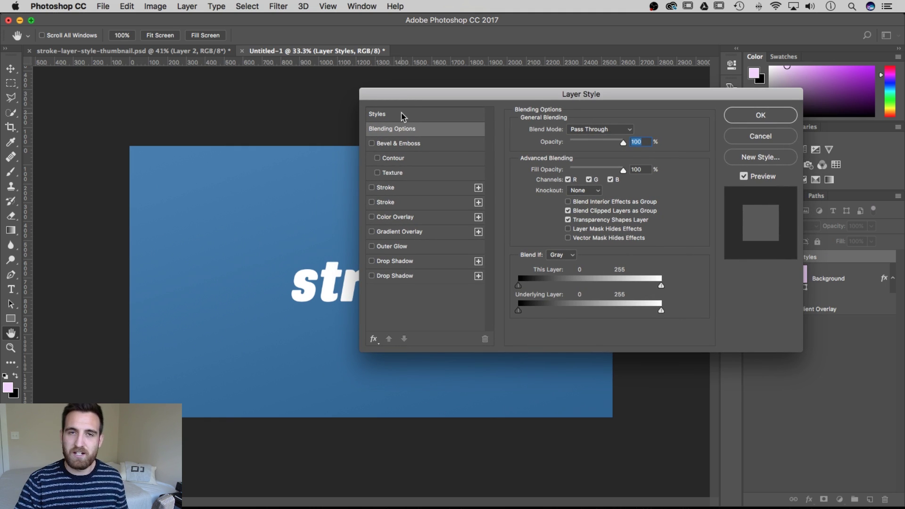
Step: Enable the first Stroke effect on the group, using the dark purple color #311731
{"action": "left_click", "coordinate": [400, 188]}
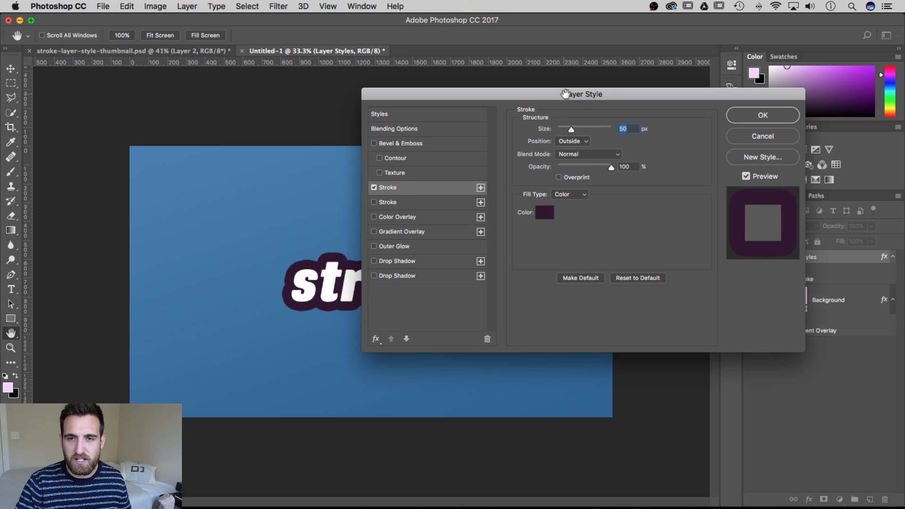
{"action": "left_click_drag", "start_coordinate": [562, 90], "coordinate": [627, 81]}
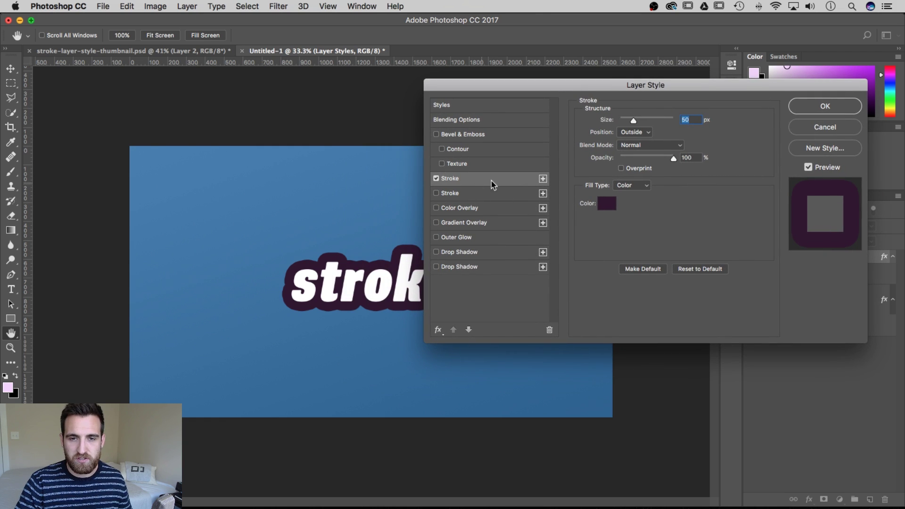
{"action": "left_click", "coordinate": [607, 206]}
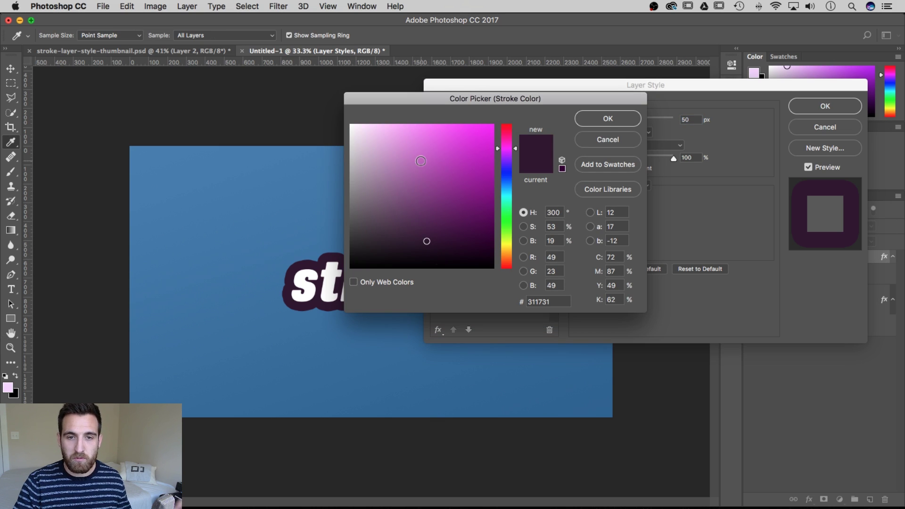
{"action": "left_click", "coordinate": [595, 120]}
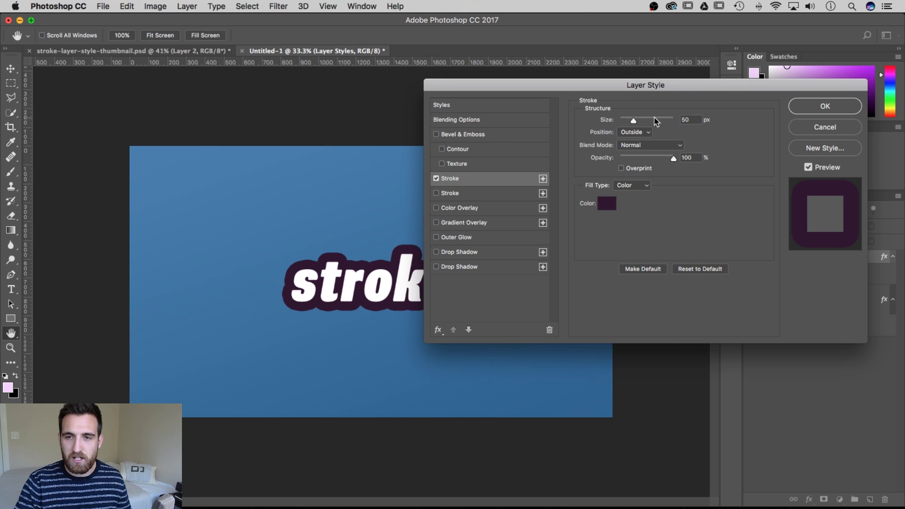
Step: Try a stroke size of 35 px and the Inside and Center positions, and return the stroke to Outside at 50 px
{"action": "left_click_drag", "start_coordinate": [634, 122], "coordinate": [630, 121]}
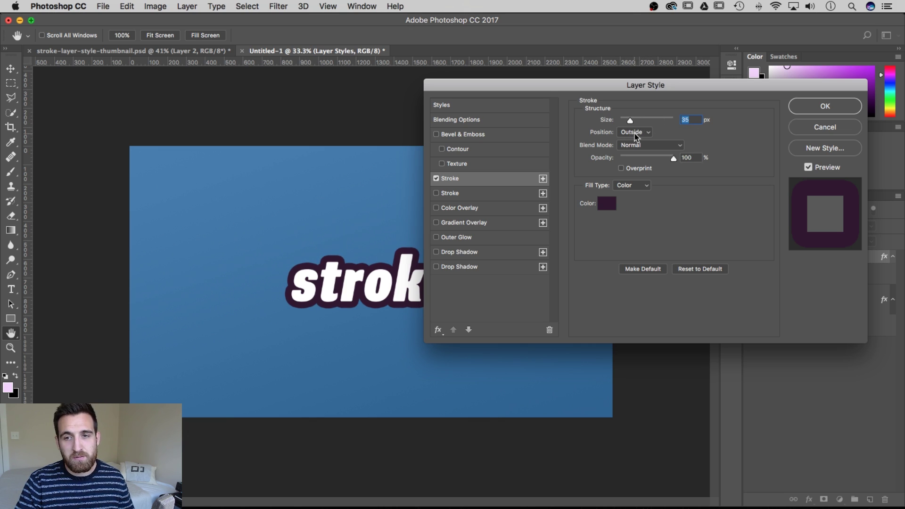
{"action": "left_click", "coordinate": [636, 135]}
{"action": "left_click", "coordinate": [638, 140]}
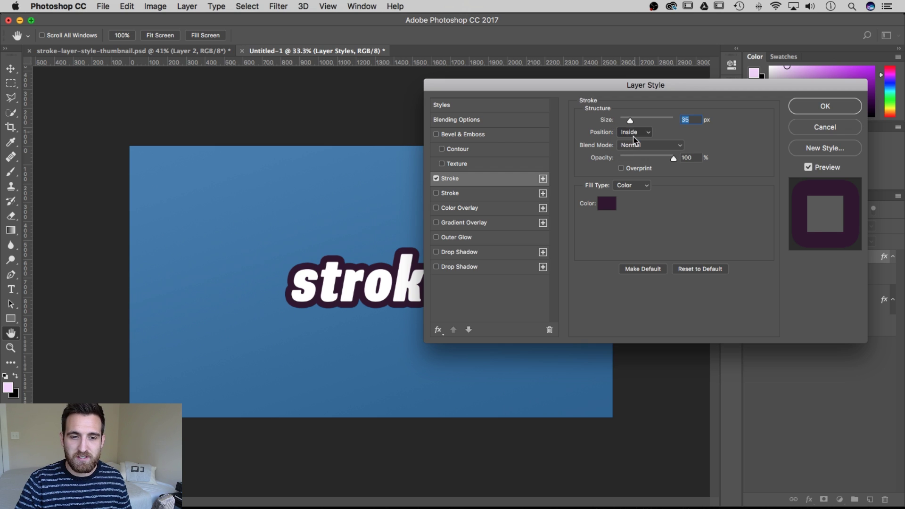
{"action": "left_click", "coordinate": [639, 134]}
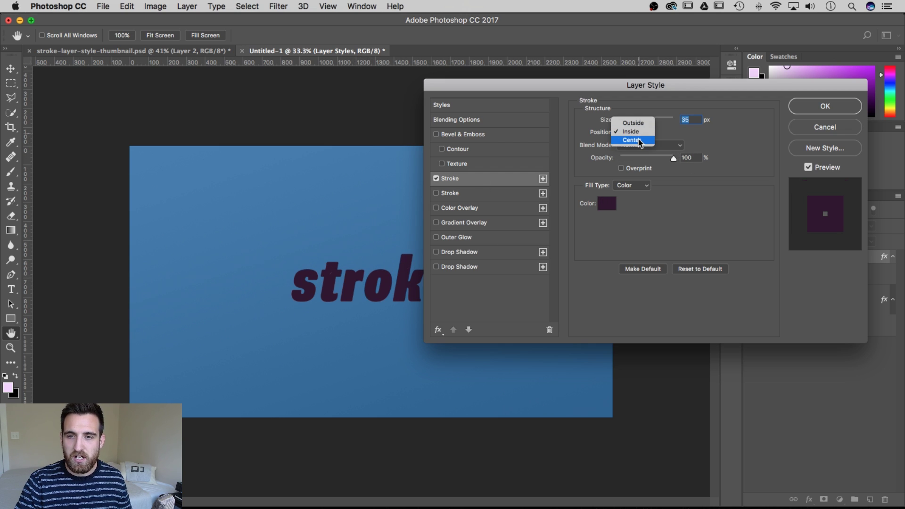
{"action": "left_click", "coordinate": [638, 139]}
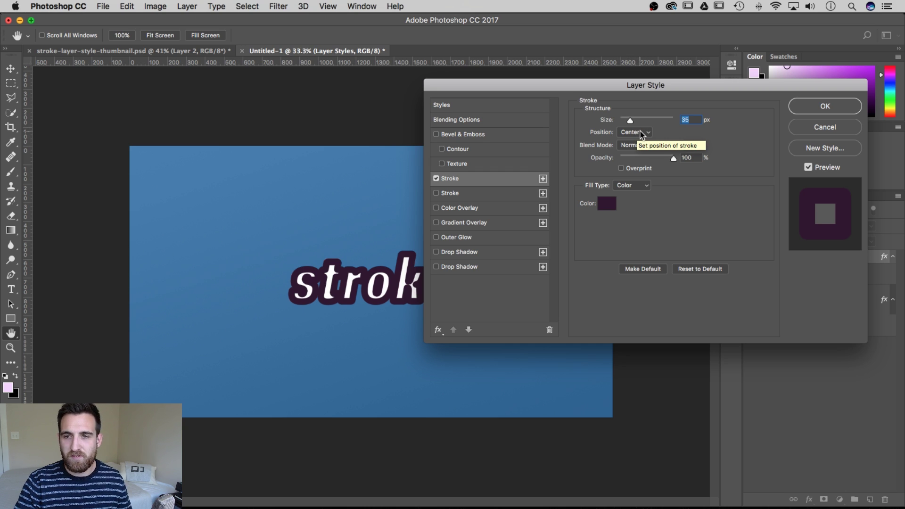
{"action": "left_click", "coordinate": [641, 134]}
{"action": "left_click", "coordinate": [642, 115]}
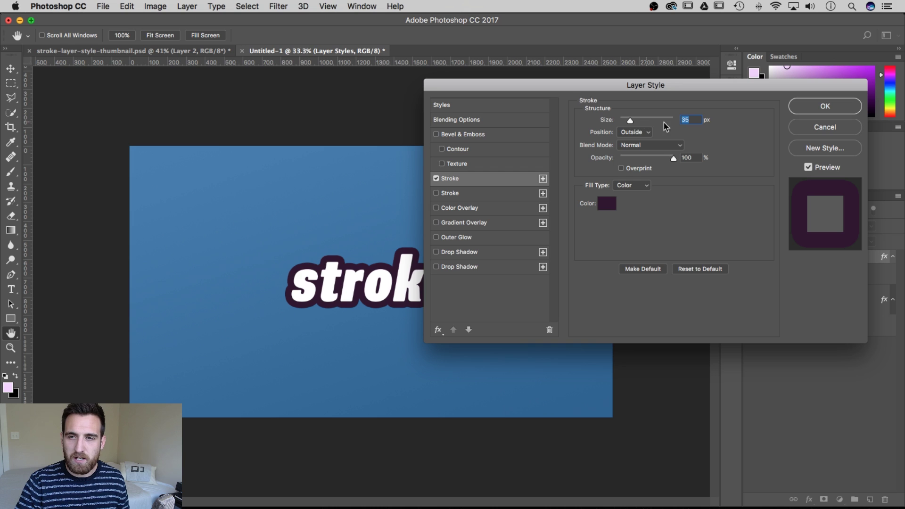
{"action": "mouse_move", "coordinate": [601, 91]}
{"action": "left_mouse_down"}
{"action": "mouse_move", "coordinate": [636, 104]}
{"action": "mouse_move", "coordinate": [636, 93]}
{"action": "mouse_move", "coordinate": [622, 105]}
{"action": "left_mouse_up"}
{"action": "type", "text": "50"}
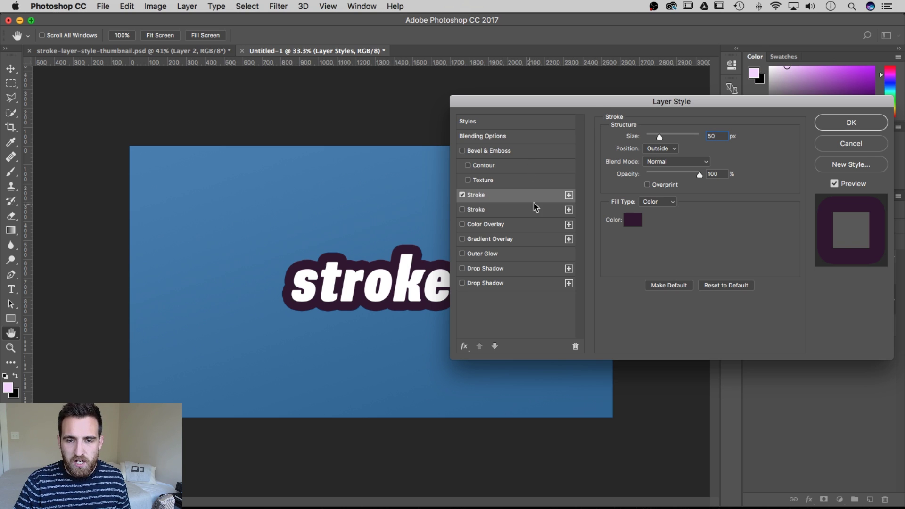
Step: Delete the existing pale pink second stroke effect and add a duplicate of the dark purple stroke
{"action": "left_click", "coordinate": [497, 209]}
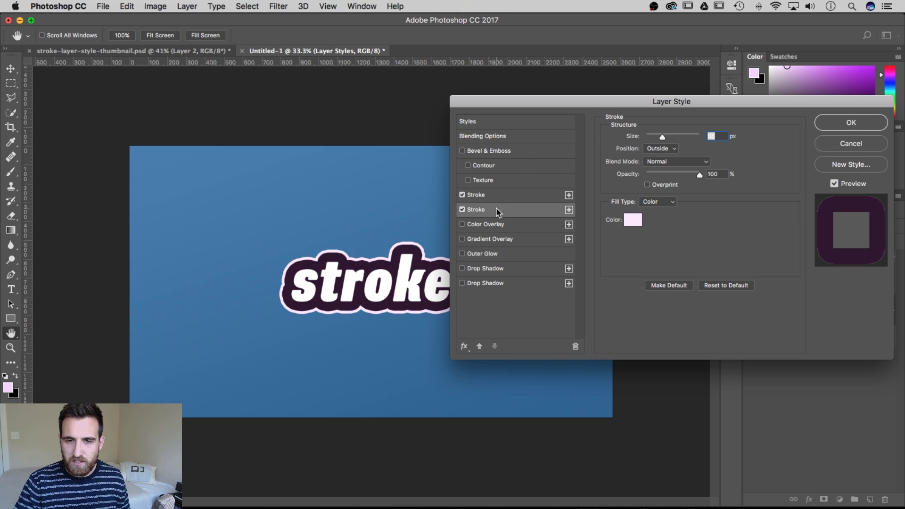
{"action": "left_click", "coordinate": [575, 346]}
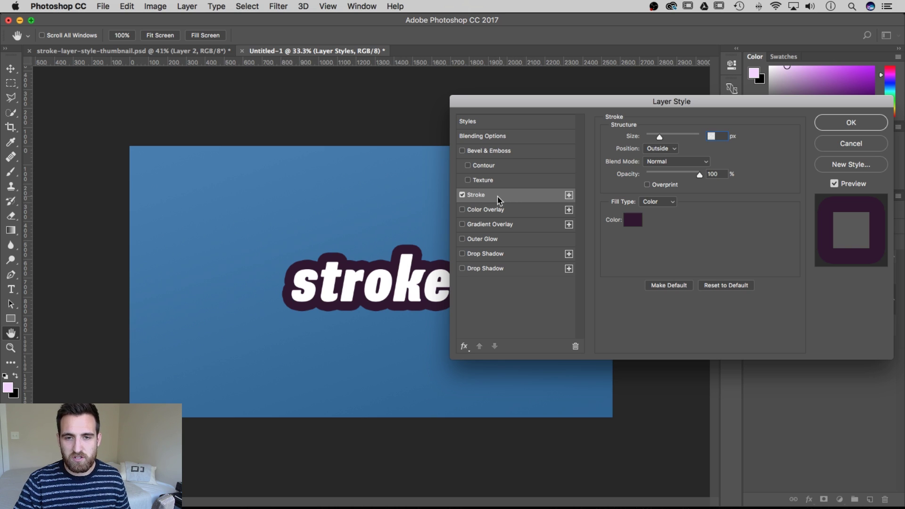
{"action": "left_click", "coordinate": [465, 347]}
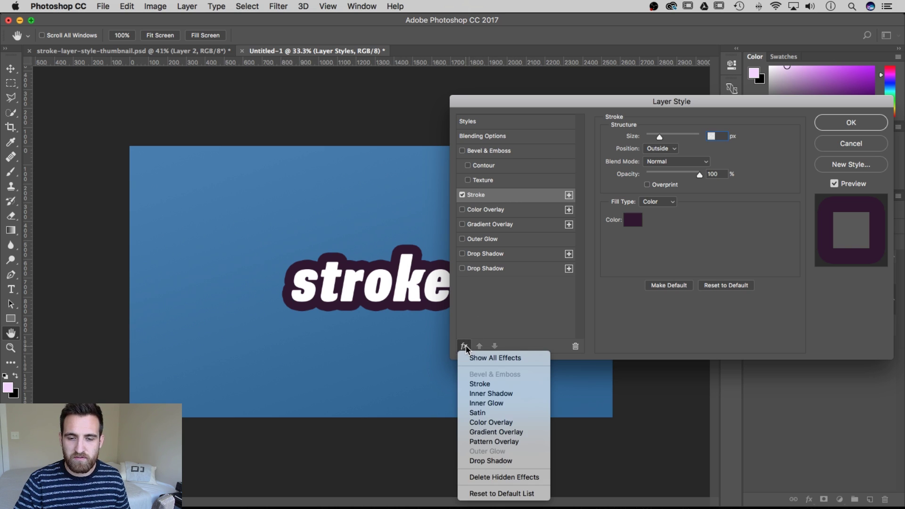
{"action": "left_click", "coordinate": [553, 307]}
{"action": "left_click", "coordinate": [569, 195]}
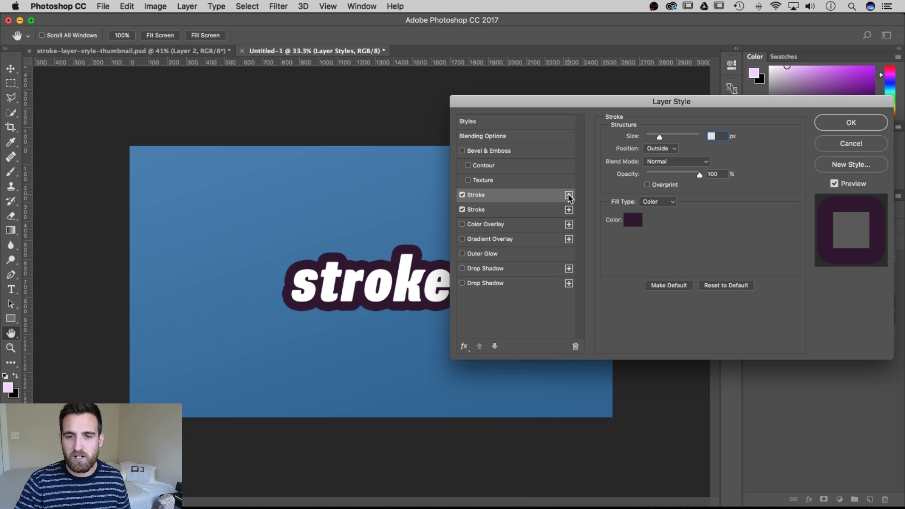
Step: Change the color of the lower stroke effect to pale pink #fbeafb
{"action": "left_click", "coordinate": [501, 211]}
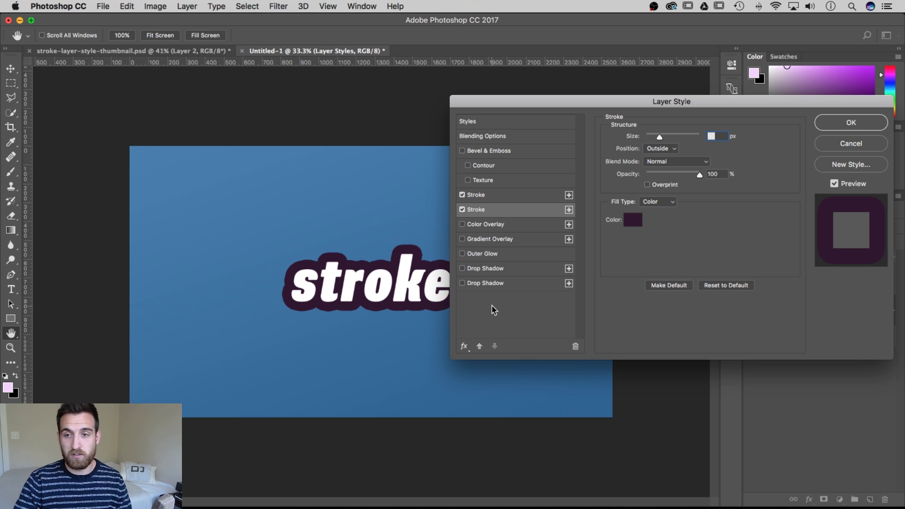
{"action": "left_click", "coordinate": [470, 197]}
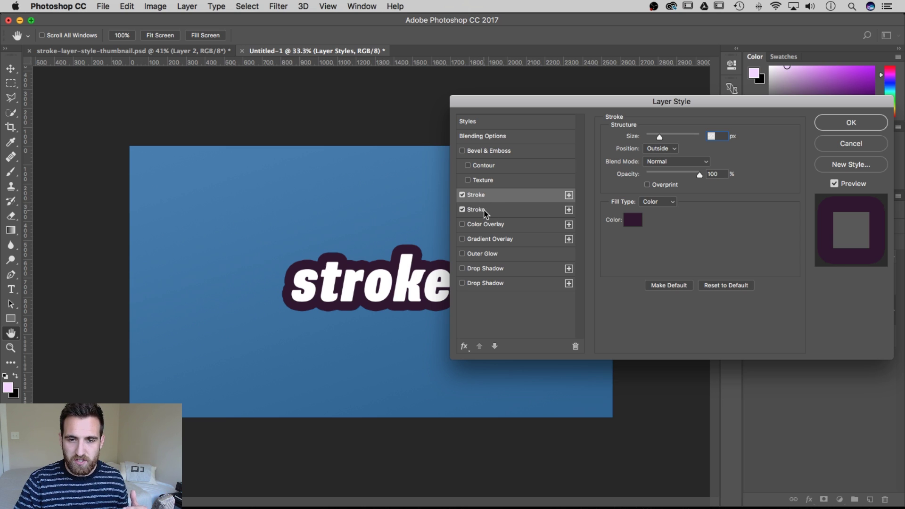
{"action": "left_click", "coordinate": [488, 212]}
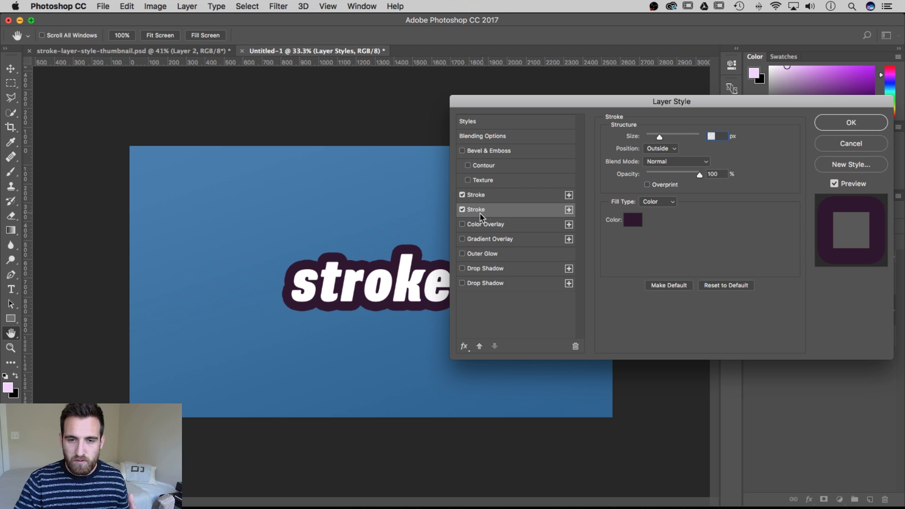
{"action": "left_click", "coordinate": [634, 221]}
{"action": "left_click_drag", "start_coordinate": [376, 139], "coordinate": [359, 126]}
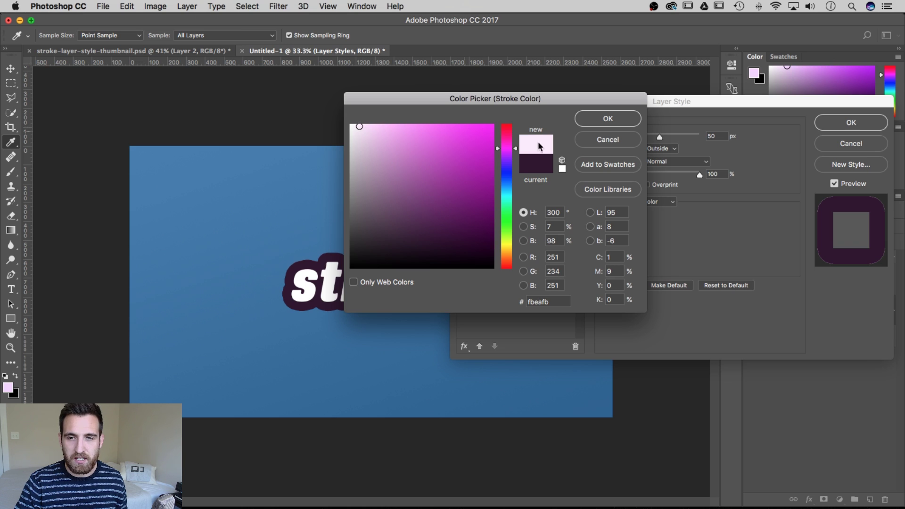
{"action": "left_click", "coordinate": [608, 122]}
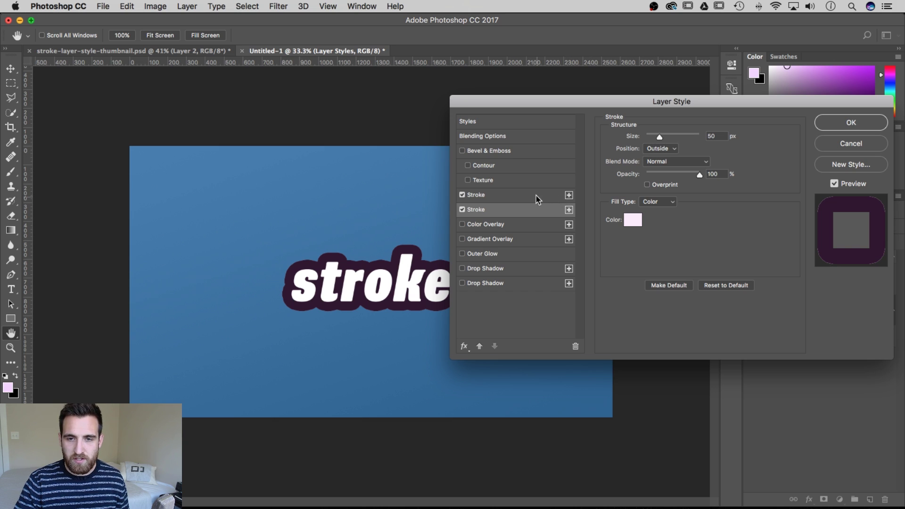
Step: Set the lower stroke's size to 70 px and compare the settings of the two stroke effects
{"action": "left_click_drag", "start_coordinate": [660, 137], "coordinate": [664, 138]}
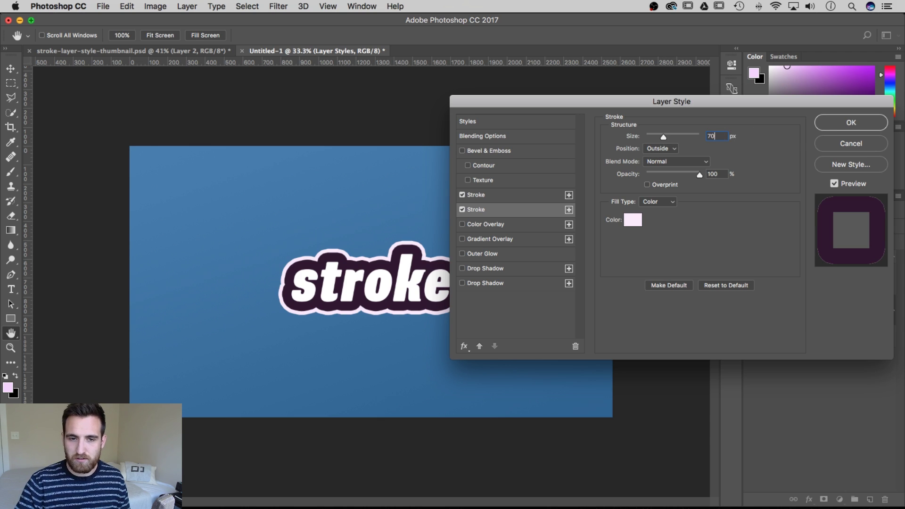
{"action": "left_click_drag", "start_coordinate": [597, 106], "coordinate": [585, 105]}
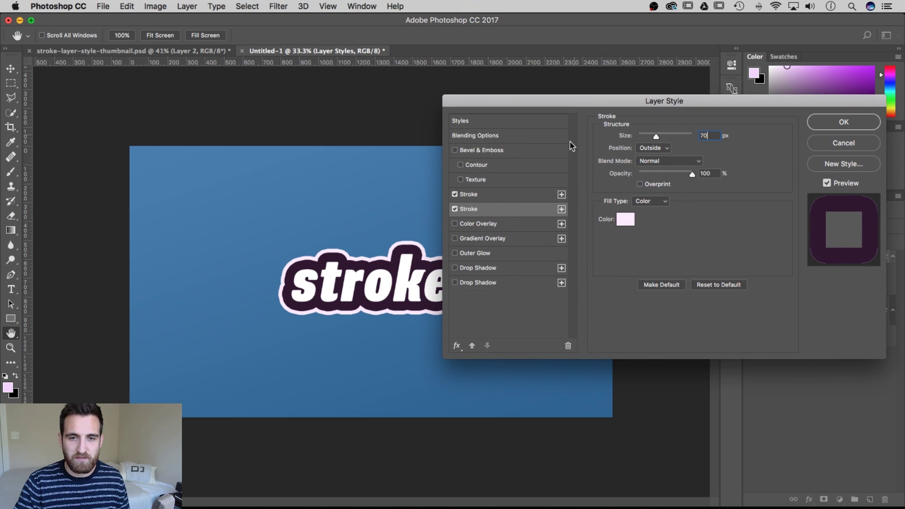
{"action": "left_click", "coordinate": [517, 199]}
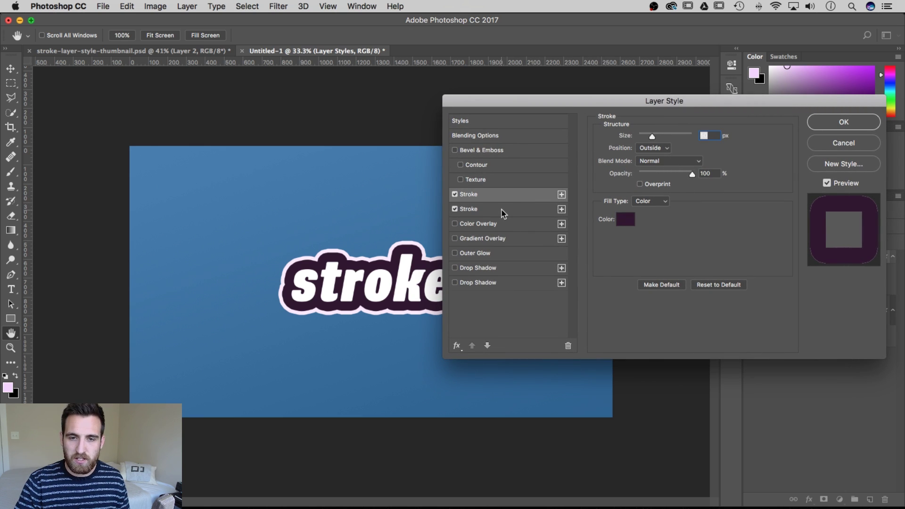
{"action": "left_click", "coordinate": [502, 210]}
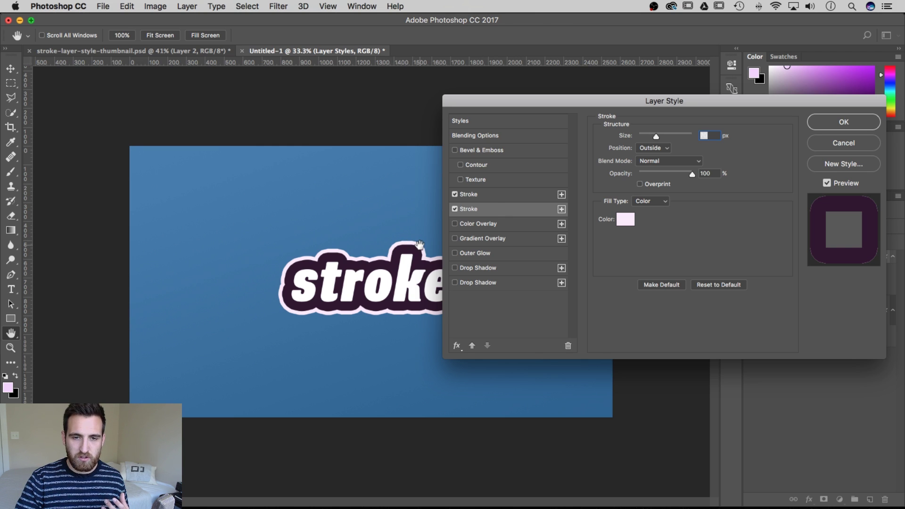
{"action": "left_click", "coordinate": [500, 198]}
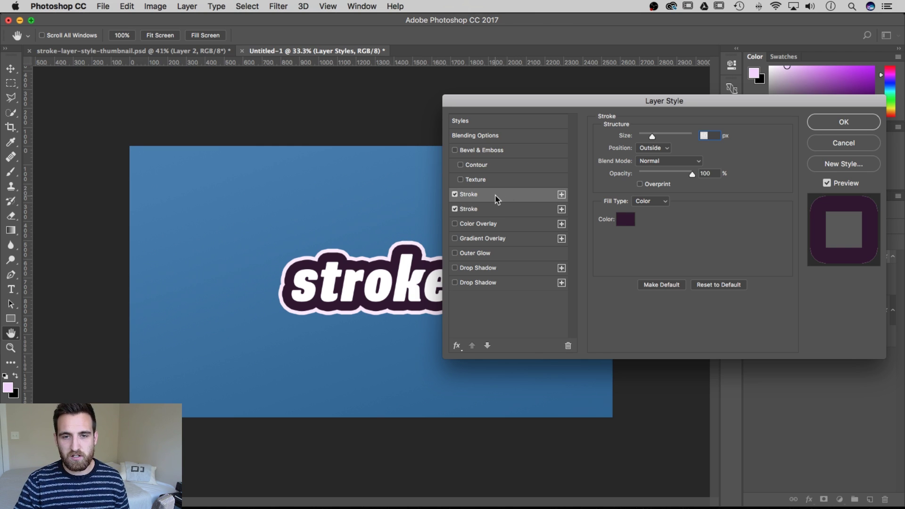
{"action": "left_click", "coordinate": [488, 211]}
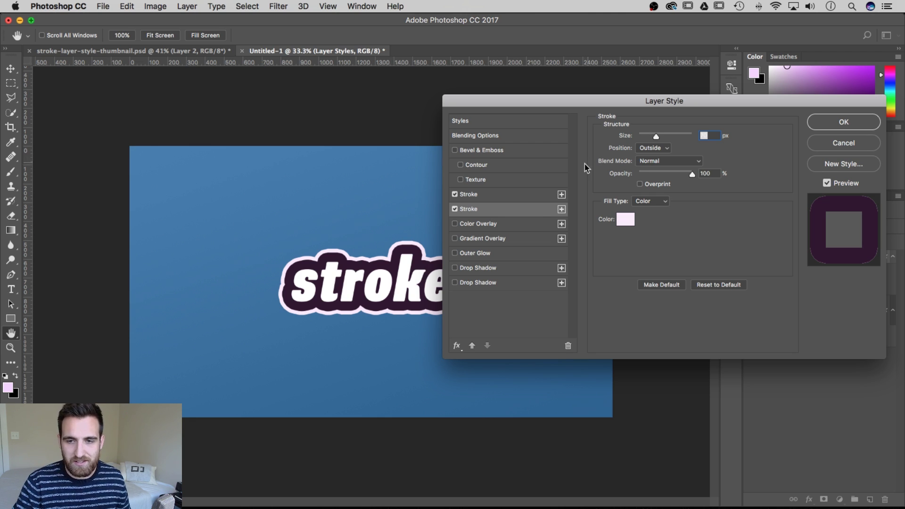
Step: Enable a Color Overlay on the group and change its color to a brighter, more saturated pink
{"action": "left_click", "coordinate": [505, 229]}
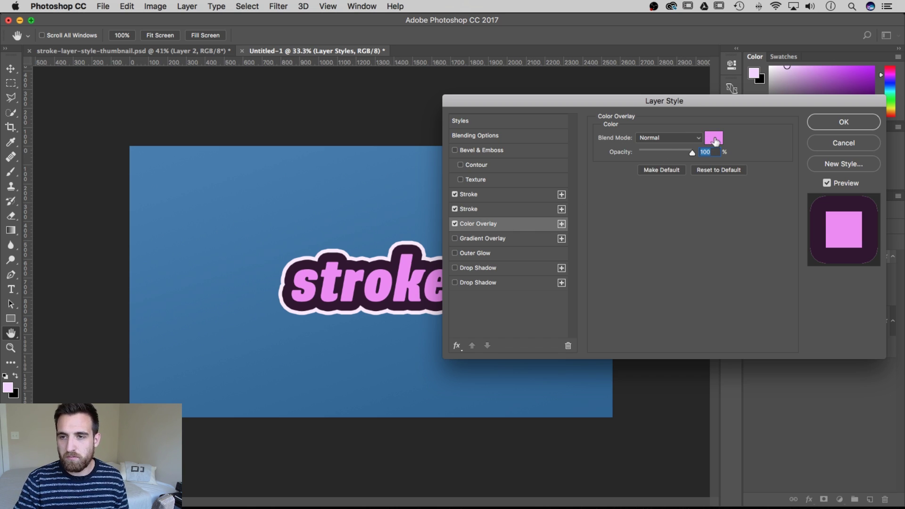
{"action": "left_click", "coordinate": [715, 140]}
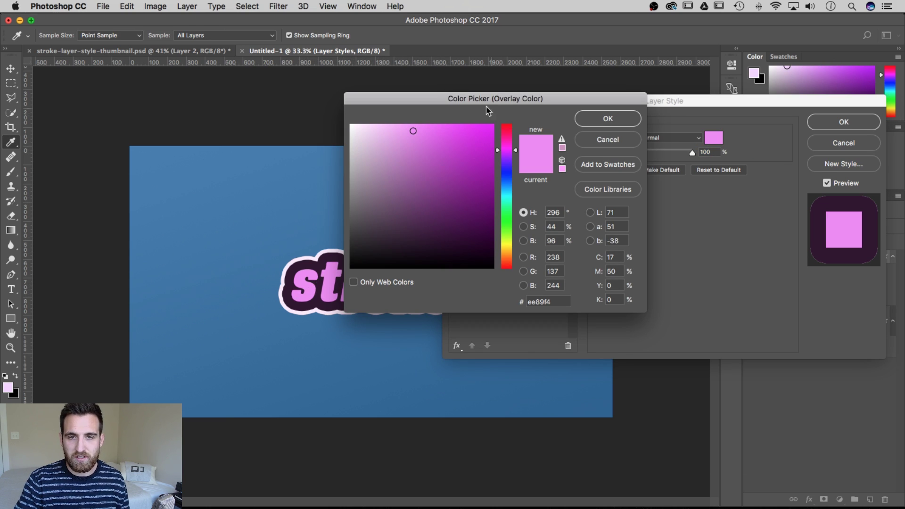
{"action": "left_click", "coordinate": [429, 132]}
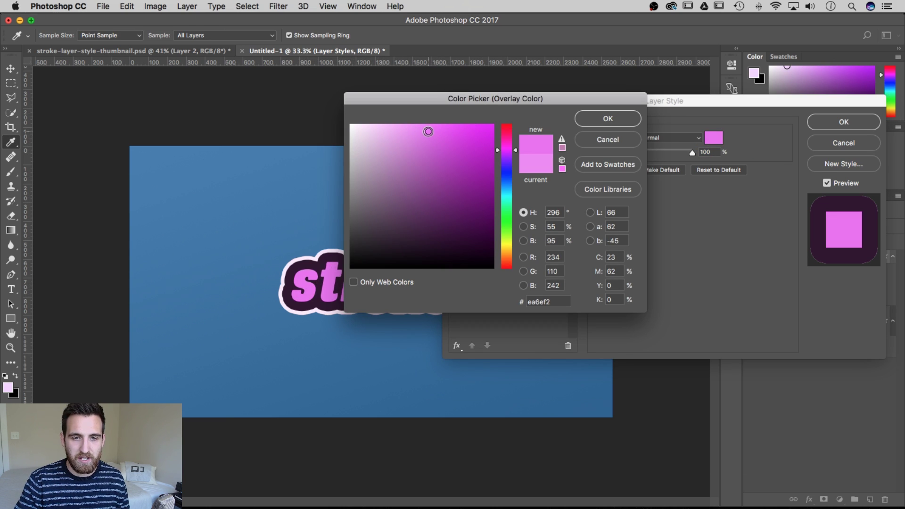
{"action": "left_click_drag", "start_coordinate": [427, 131], "coordinate": [428, 124]}
{"action": "left_click", "coordinate": [609, 118]}
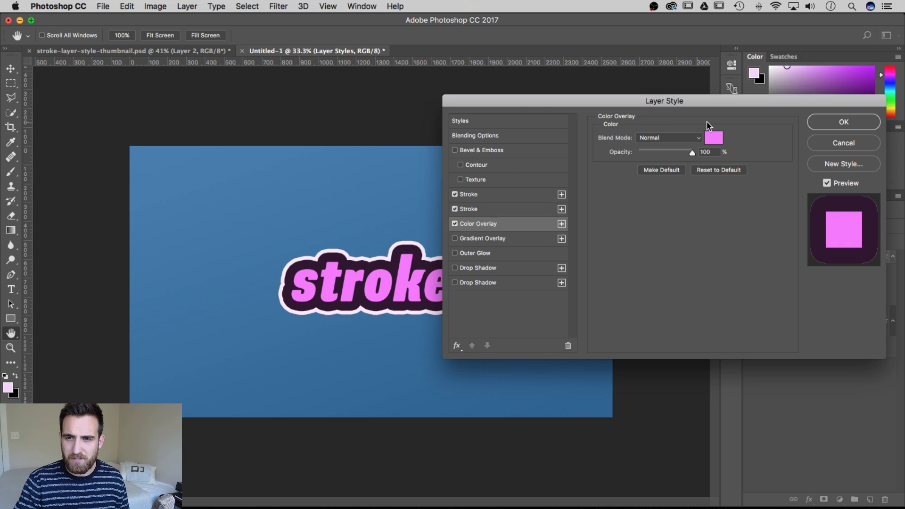
{"action": "left_click_drag", "start_coordinate": [448, 101], "coordinate": [467, 120]}
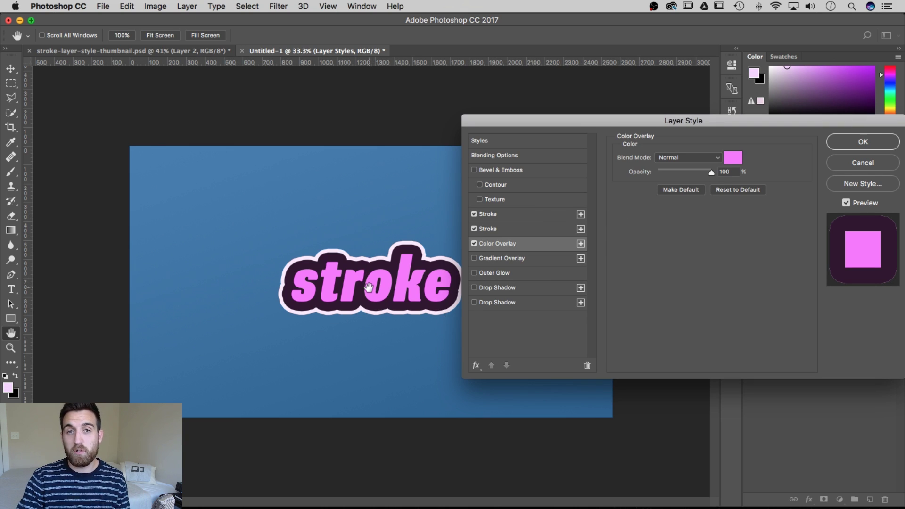
{"action": "left_click_drag", "start_coordinate": [646, 121], "coordinate": [426, 119]}
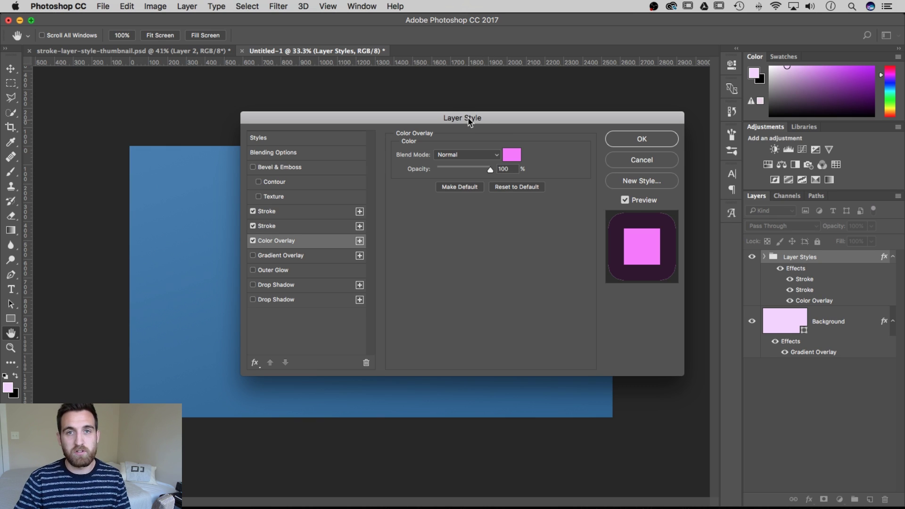
{"action": "left_click_drag", "start_coordinate": [449, 119], "coordinate": [632, 117]}
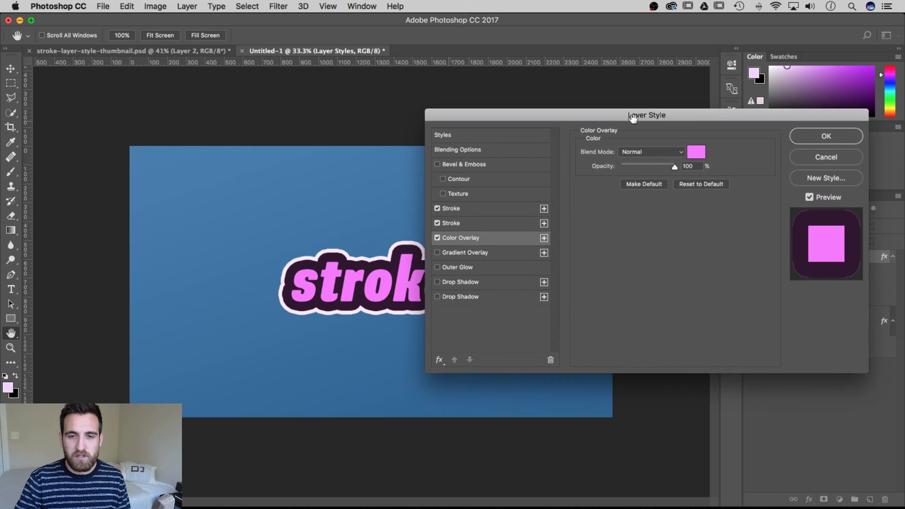
{"action": "left_click", "coordinate": [437, 223]}
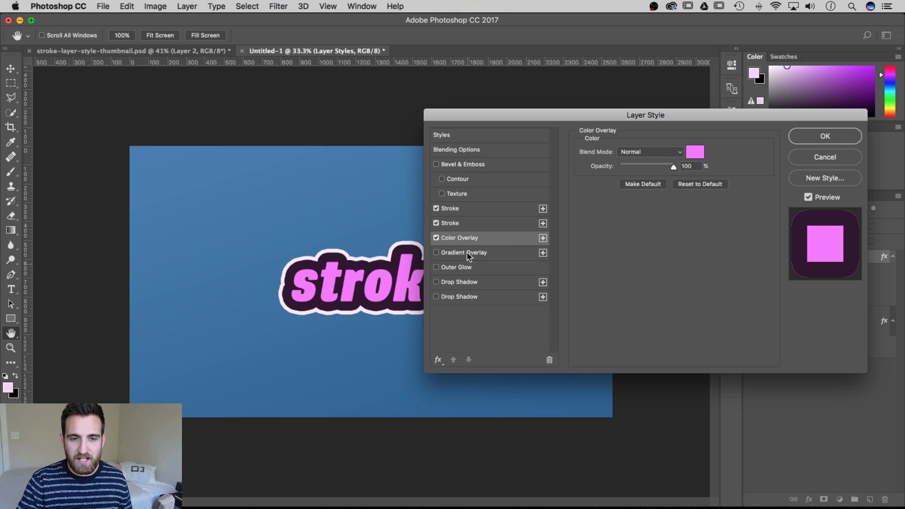
Step: Enable a Drop Shadow on the group with the Multiply blend mode
{"action": "left_click", "coordinate": [475, 282]}
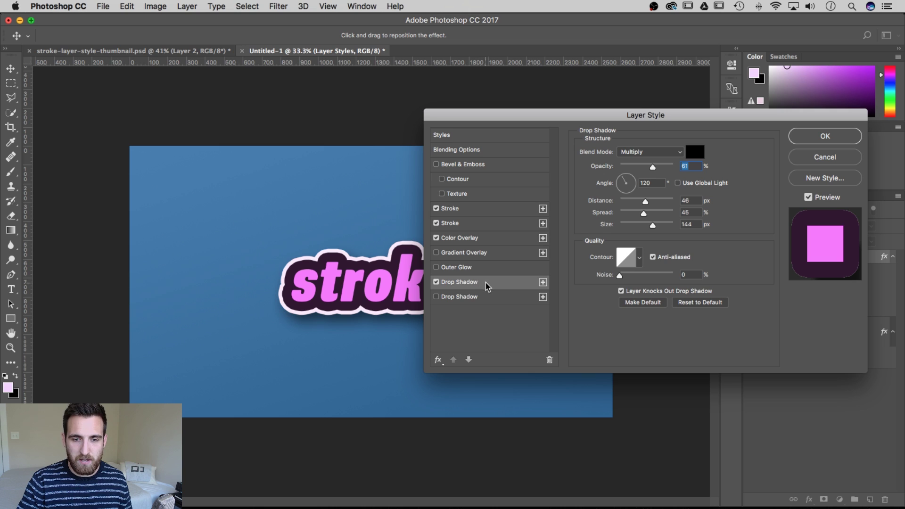
{"action": "left_click_drag", "start_coordinate": [522, 115], "coordinate": [547, 70]}
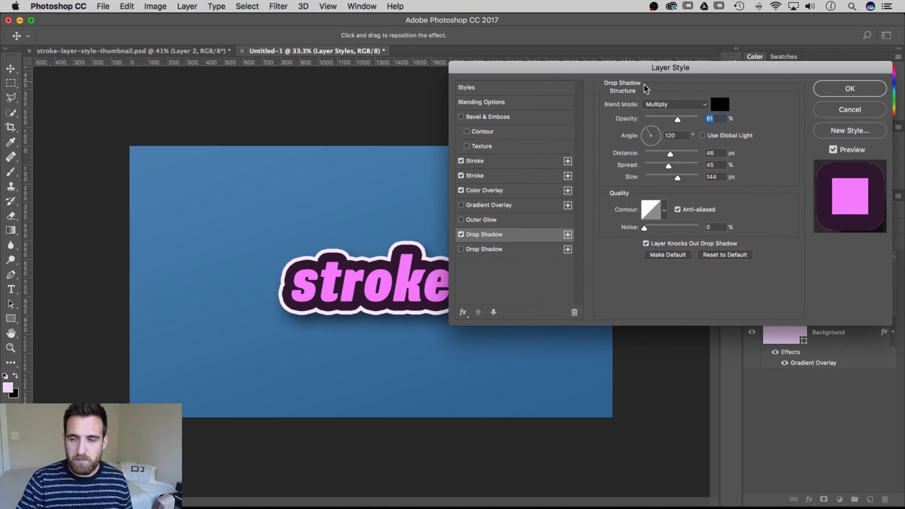
{"action": "left_click", "coordinate": [677, 105]}
{"action": "left_click", "coordinate": [673, 104]}
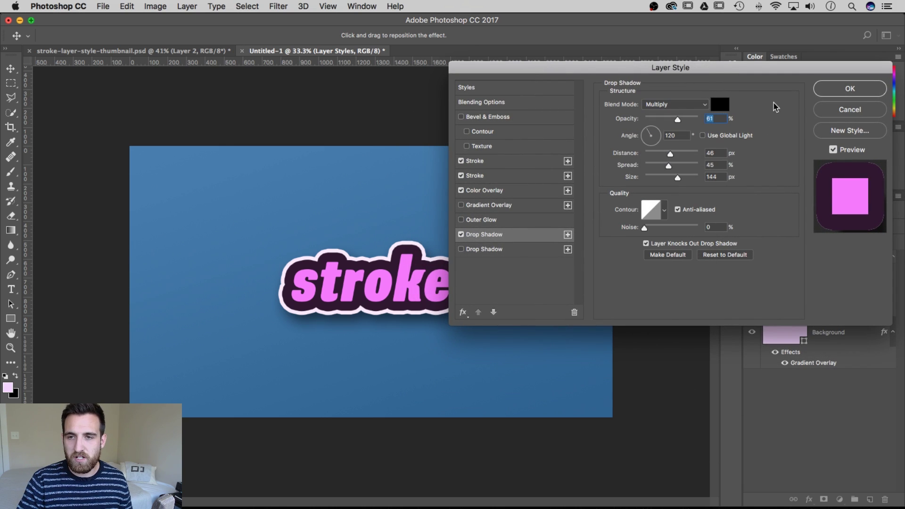
Step: Set the drop shadow's distance to 45 px, its size to 145 px and its opacity to 45%
{"action": "left_click_drag", "start_coordinate": [678, 122], "coordinate": [667, 123]}
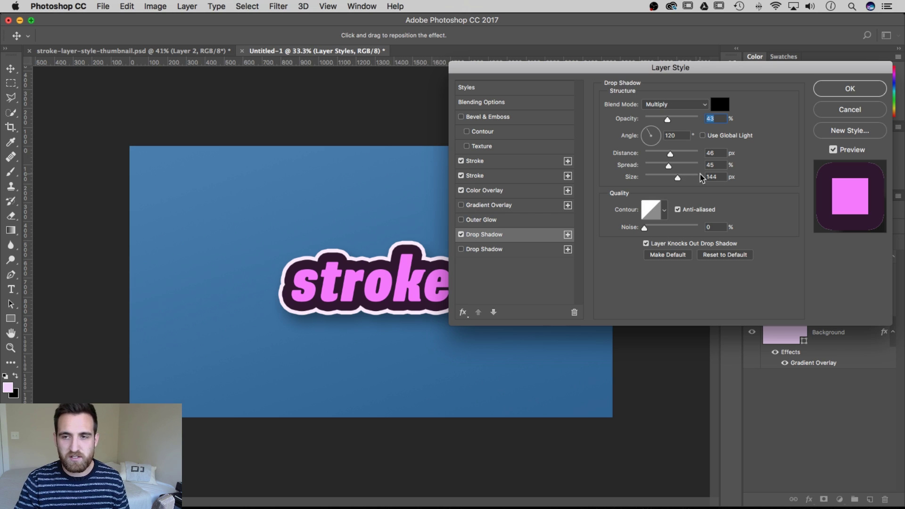
{"action": "left_click", "coordinate": [711, 152]}
{"action": "type", "text": "45"}
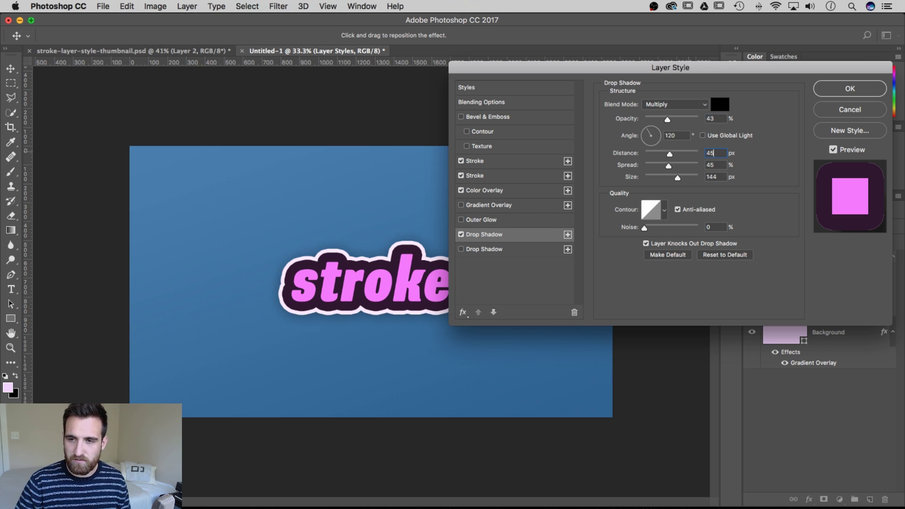
{"action": "key", "text": "Tab"}
{"action": "key", "text": "Tab"}
{"action": "type", "text": "145"}
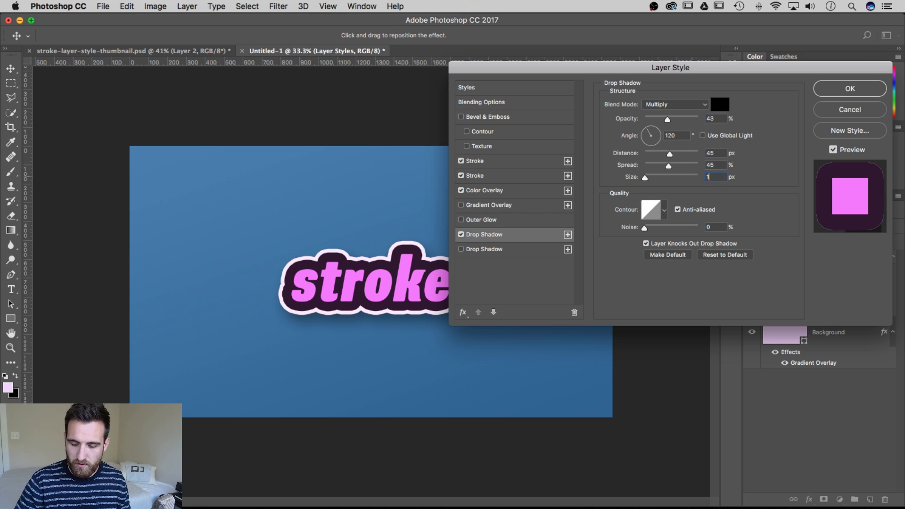
{"action": "left_click", "coordinate": [713, 119]}
{"action": "type", "text": "45"}
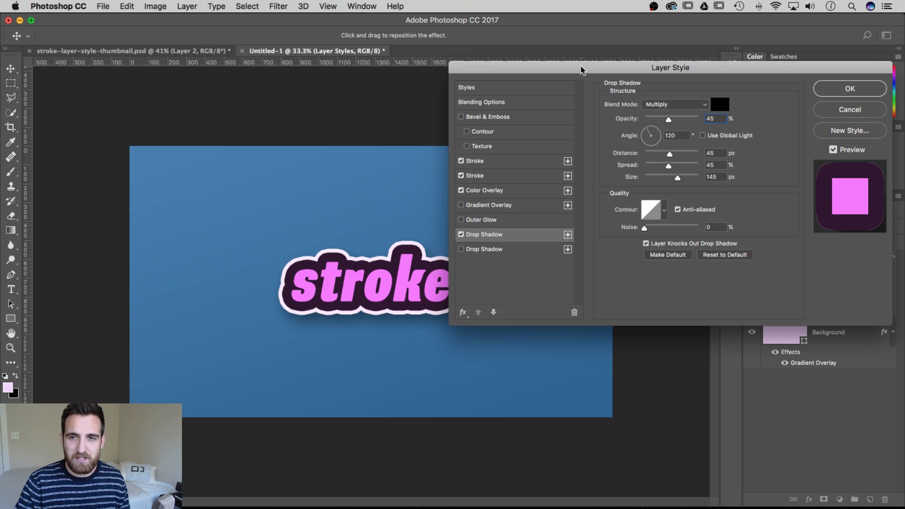
Step: Try 32% noise on the drop shadow and reset the noise to 0%
{"action": "left_click_drag", "start_coordinate": [584, 71], "coordinate": [526, 74]}
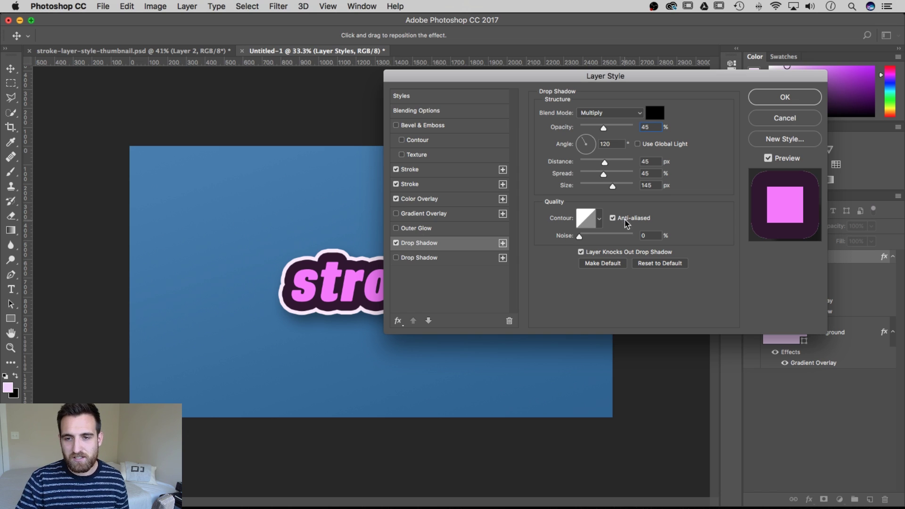
{"action": "left_click_drag", "start_coordinate": [580, 237], "coordinate": [597, 237]}
{"action": "left_click_drag", "start_coordinate": [483, 75], "coordinate": [547, 64]}
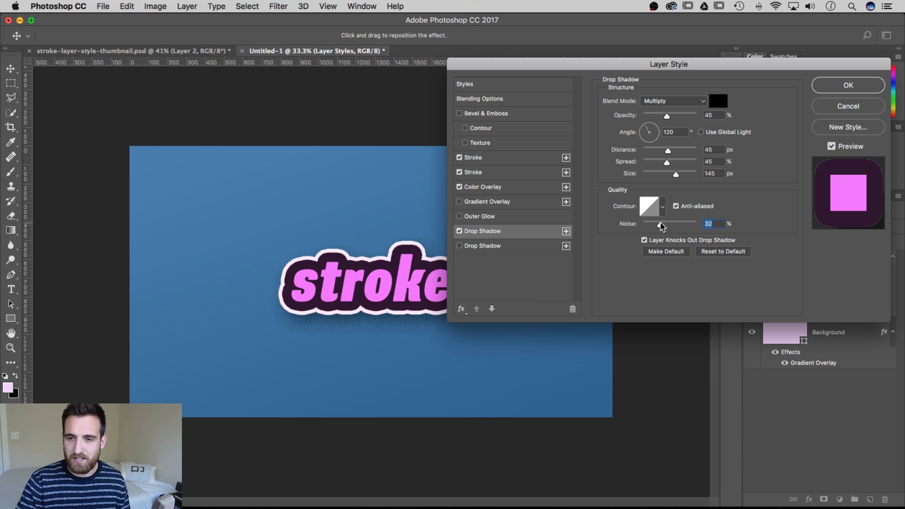
{"action": "left_click_drag", "start_coordinate": [661, 227], "coordinate": [634, 230]}
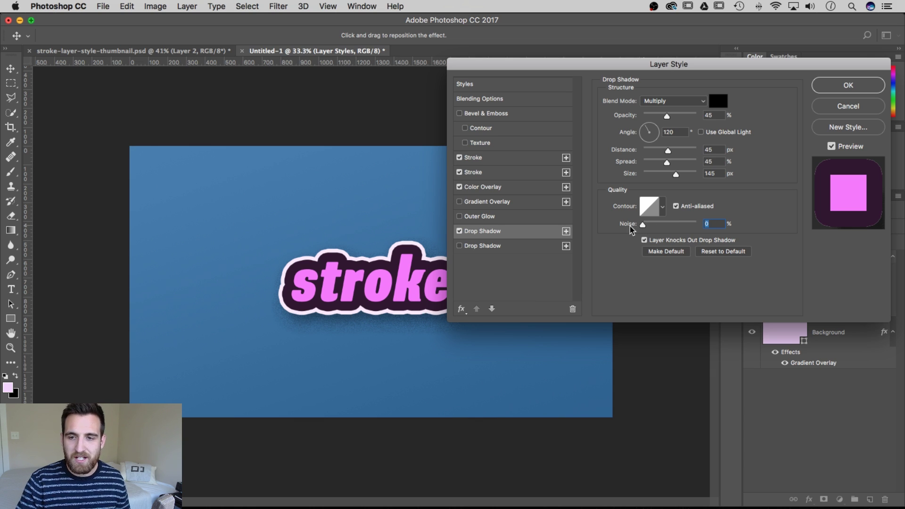
Step: Apply the layer style to the Layer Styles group and collapse the group's effects list
{"action": "left_click_drag", "start_coordinate": [663, 66], "coordinate": [604, 64]}
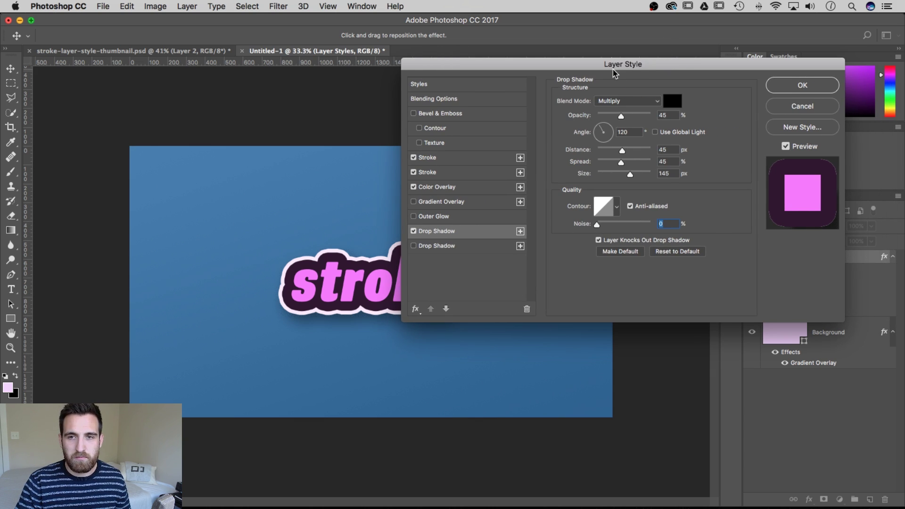
{"action": "left_click", "coordinate": [805, 85]}
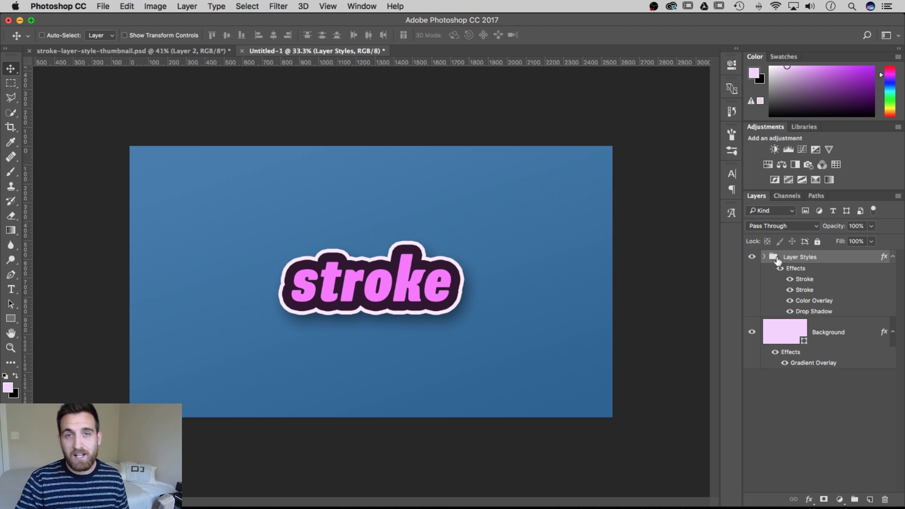
{"action": "left_click", "coordinate": [893, 257]}
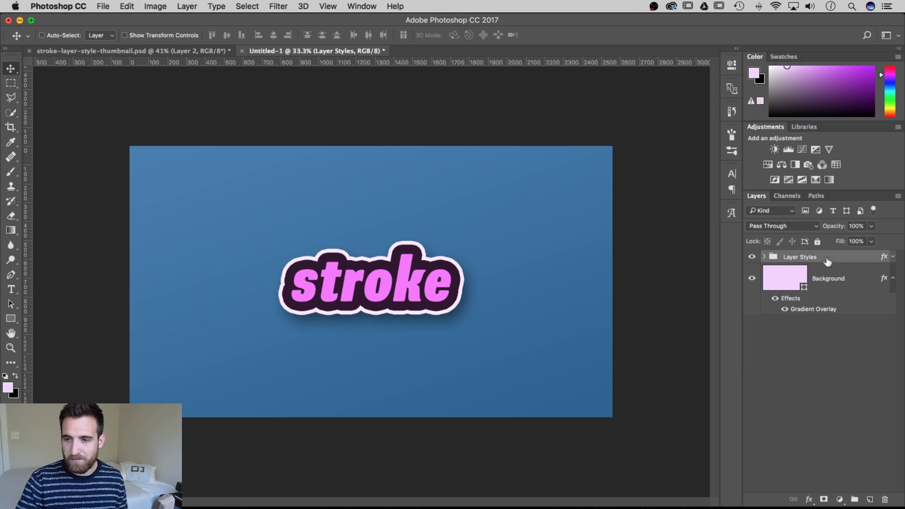
Step: Change the text of the layer inside the Layer Styles group to "effect"
{"action": "left_click", "coordinate": [764, 257]}
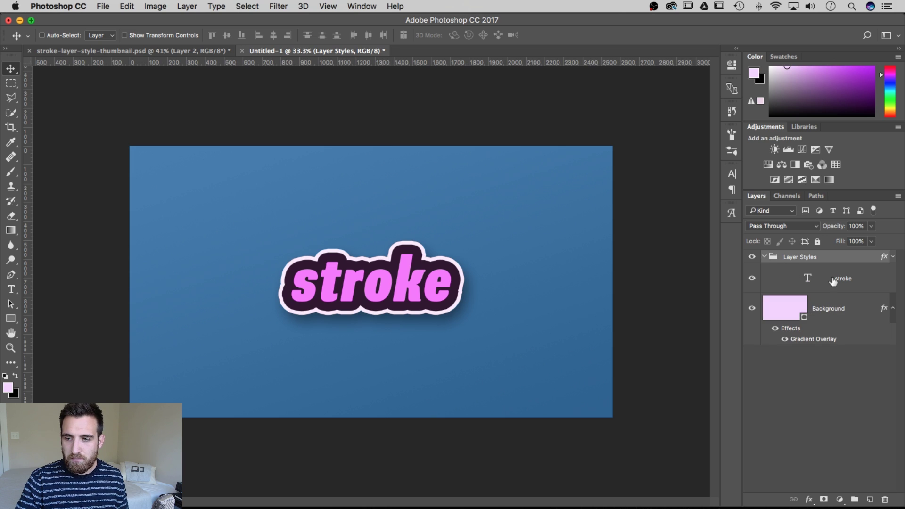
{"action": "left_click", "coordinate": [847, 280]}
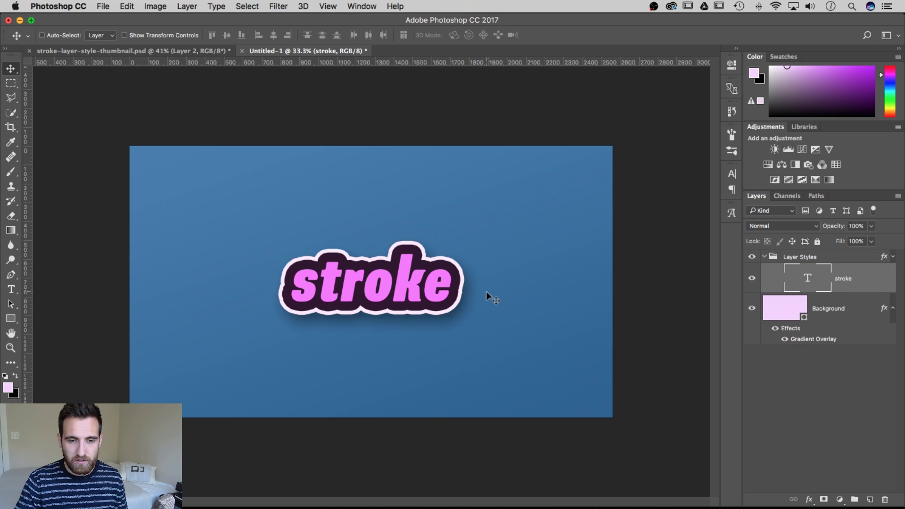
{"action": "key", "text": "t"}
{"action": "double_click", "coordinate": [361, 297]}
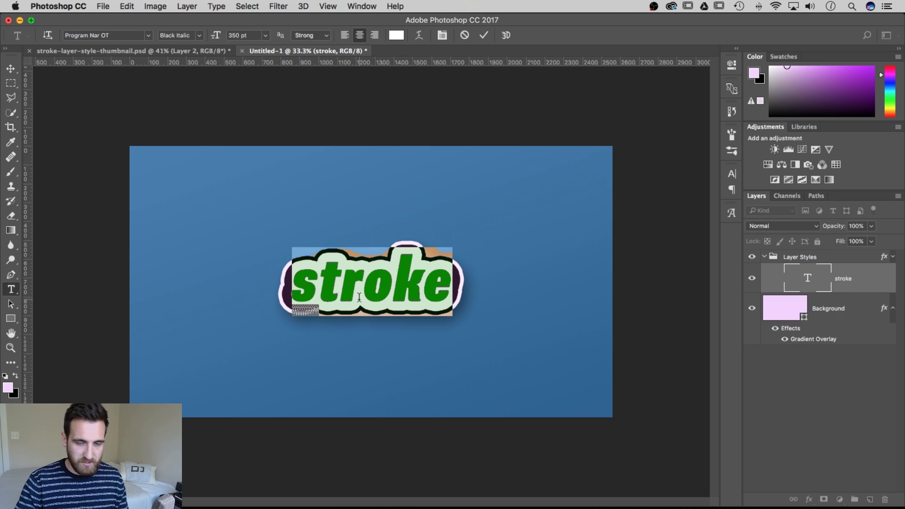
{"action": "type", "text": "effect"}
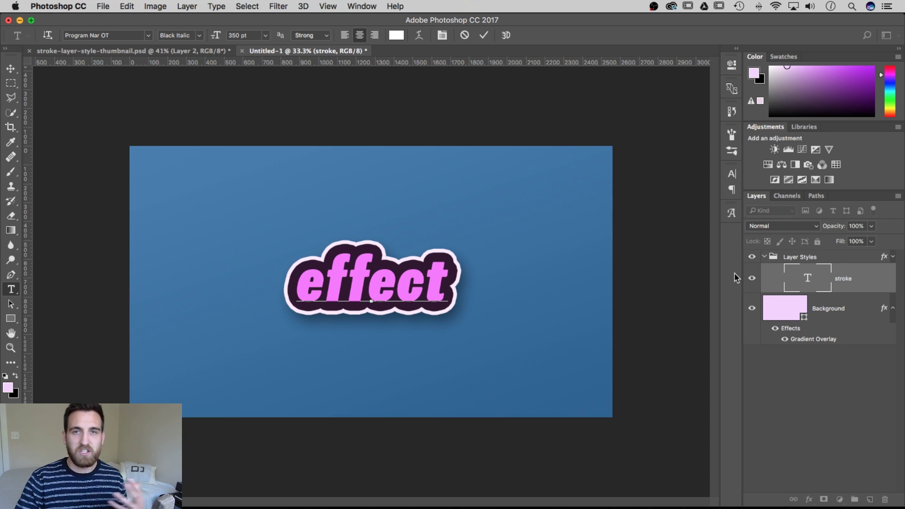
{"action": "left_click", "coordinate": [870, 277]}
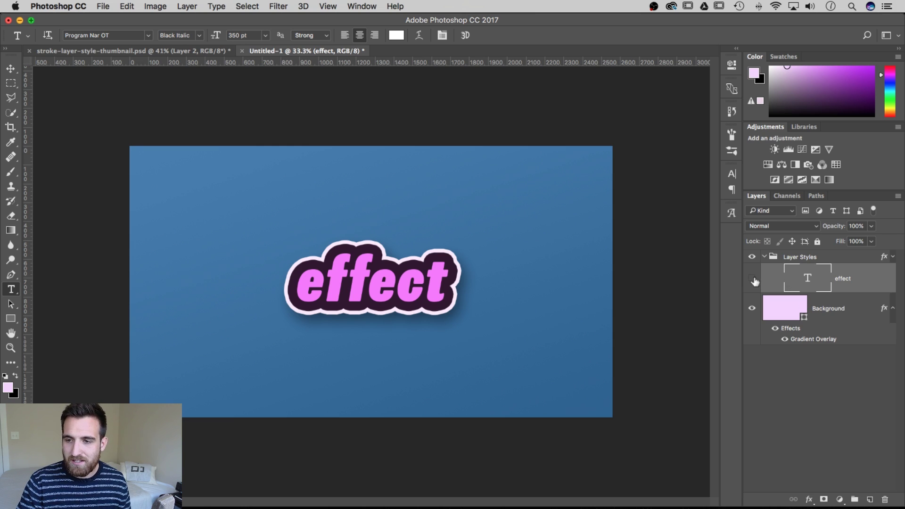
Step: Hide the "effect" text layer and paint two wavy brush strokes on a new layer inside the Layer Styles group
{"action": "left_click", "coordinate": [753, 279]}
{"action": "left_click", "coordinate": [805, 259]}
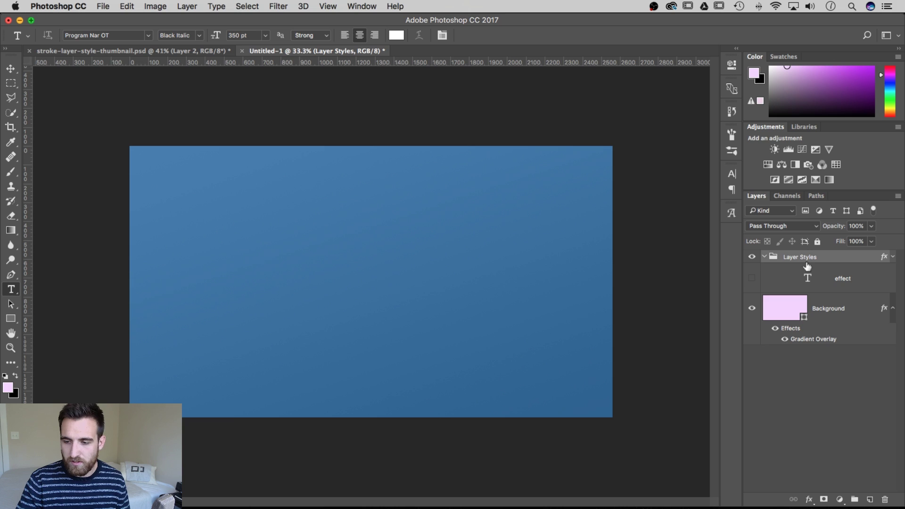
{"action": "left_click", "coordinate": [870, 500]}
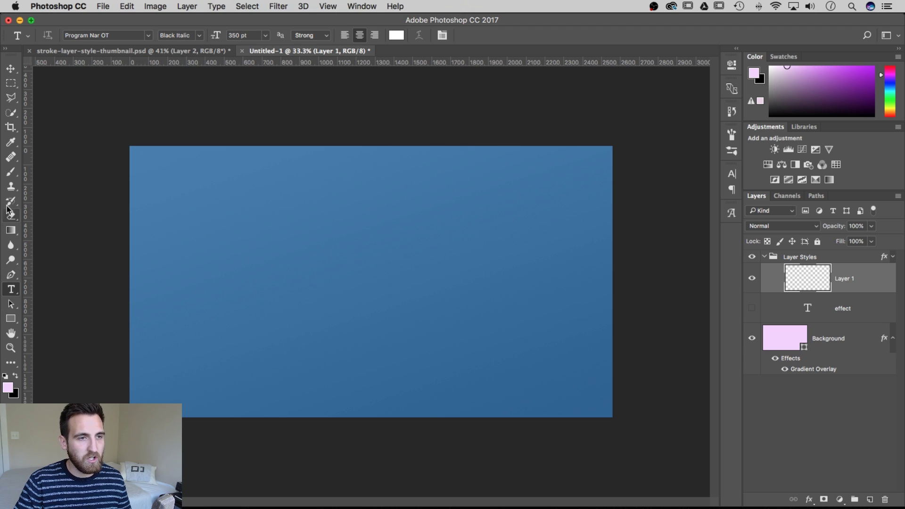
{"action": "left_click", "coordinate": [11, 172]}
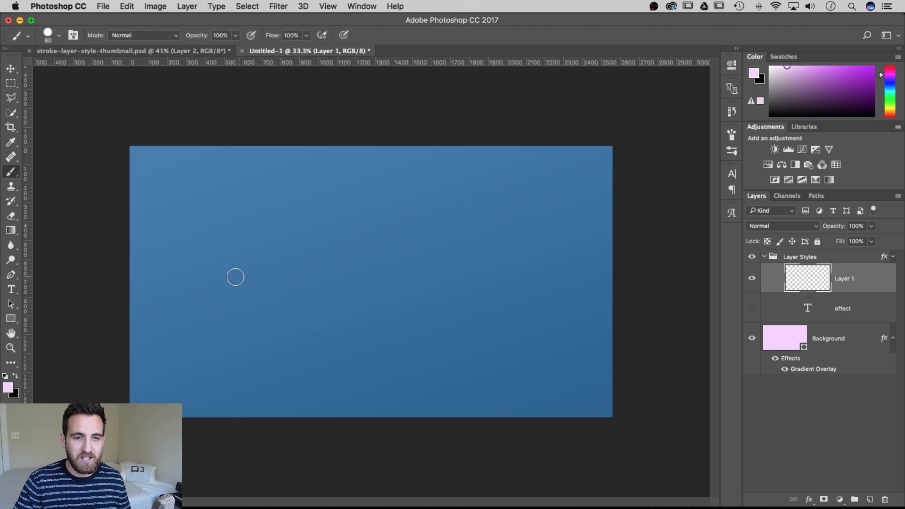
{"action": "mouse_move", "coordinate": [236, 277]}
{"action": "left_mouse_down"}
{"action": "mouse_move", "coordinate": [317, 246]}
{"action": "mouse_move", "coordinate": [359, 247]}
{"action": "mouse_move", "coordinate": [443, 275]}
{"action": "mouse_move", "coordinate": [512, 254]}
{"action": "left_mouse_up"}
{"action": "mouse_move", "coordinate": [250, 331]}
{"action": "left_mouse_down"}
{"action": "mouse_move", "coordinate": [292, 311]}
{"action": "mouse_move", "coordinate": [453, 323]}
{"action": "mouse_move", "coordinate": [533, 303]}
{"action": "left_mouse_up"}
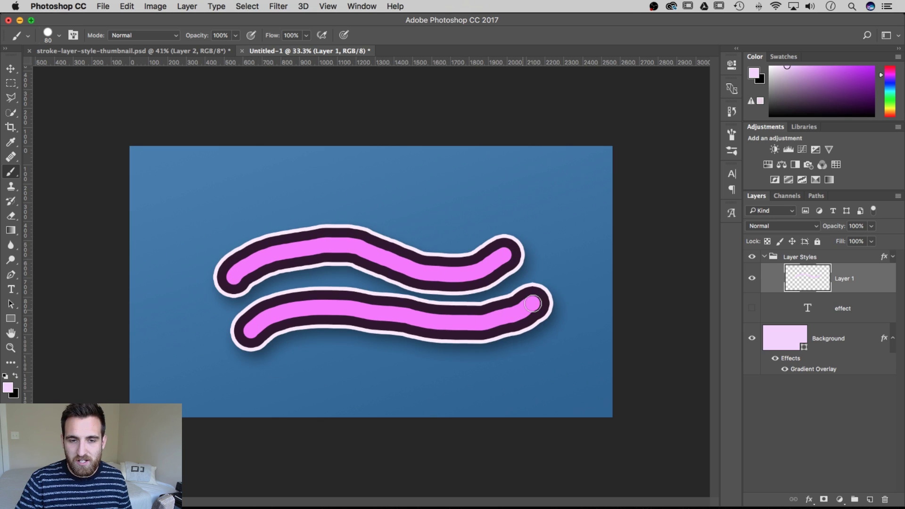
Step: Hide the painted layer and place a five-sided polygon about 646 × 653 px in the Layer Styles group, slightly left of the canvas center
{"action": "left_click", "coordinate": [753, 278]}
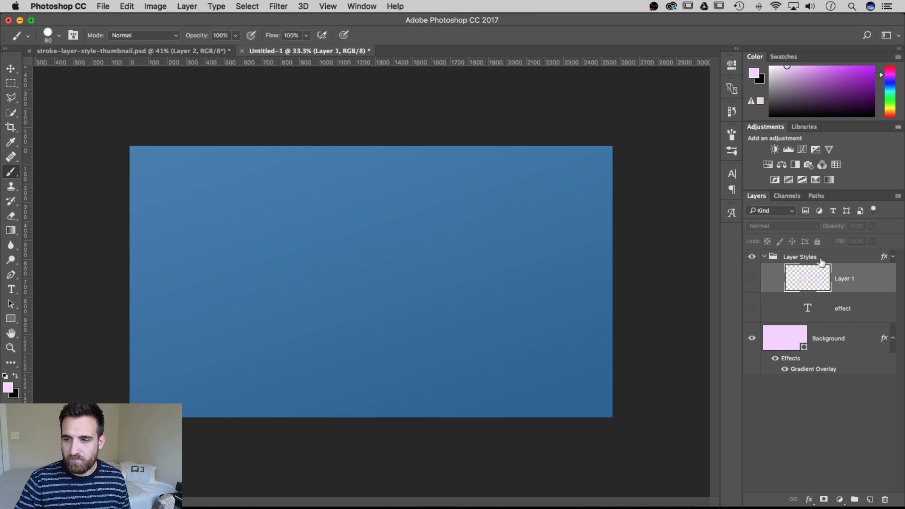
{"action": "left_click", "coordinate": [822, 261]}
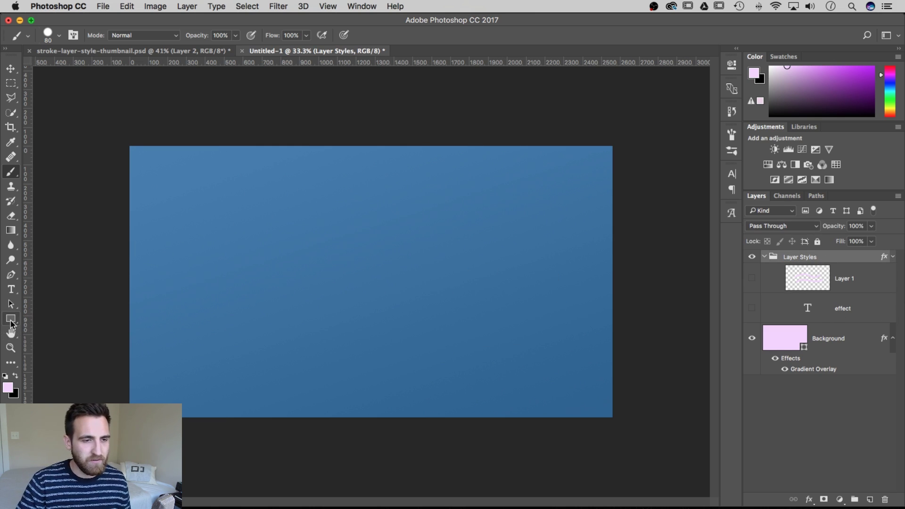
{"action": "left_click", "coordinate": [11, 322]}
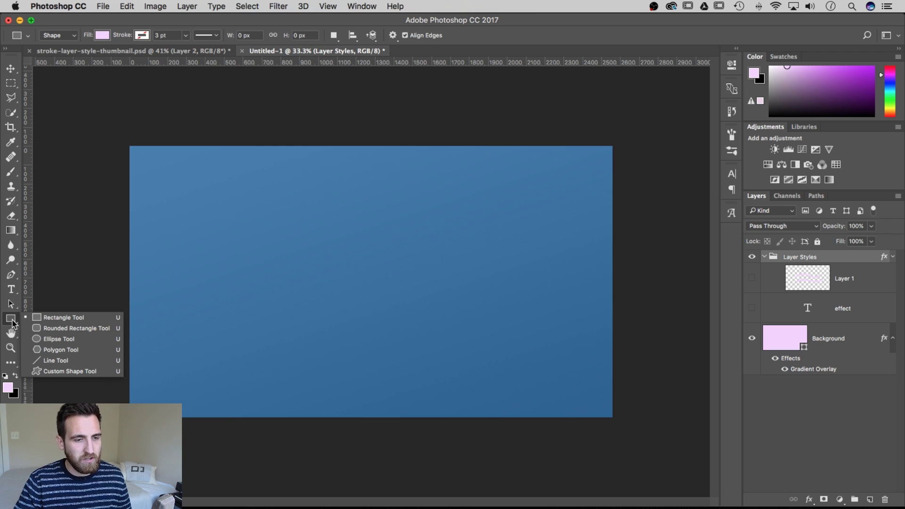
{"action": "left_click", "coordinate": [56, 350]}
{"action": "mouse_move", "coordinate": [328, 298]}
{"action": "left_mouse_down"}
{"action": "mouse_move", "coordinate": [365, 264]}
{"action": "mouse_move", "coordinate": [408, 273]}
{"action": "mouse_move", "coordinate": [384, 268]}
{"action": "left_mouse_up"}
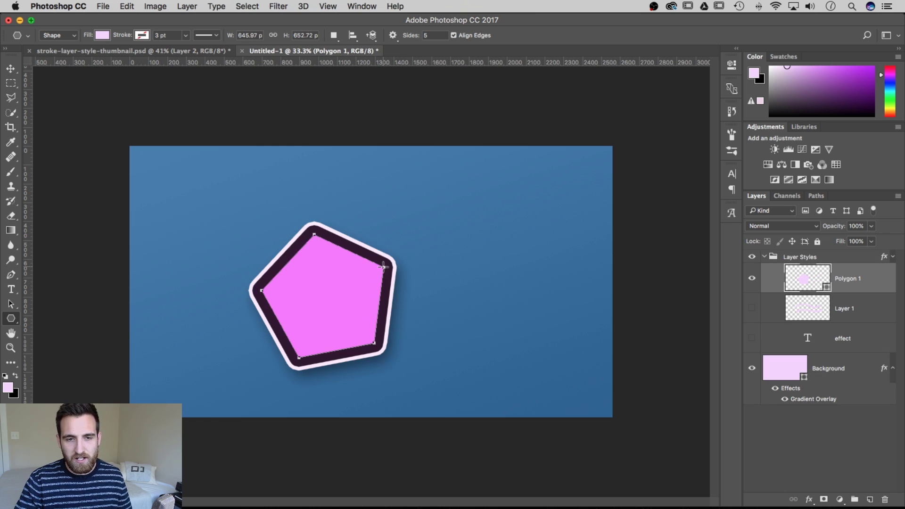
{"action": "left_click", "coordinate": [11, 69]}
{"action": "left_click_drag", "start_coordinate": [329, 302], "coordinate": [346, 273]}
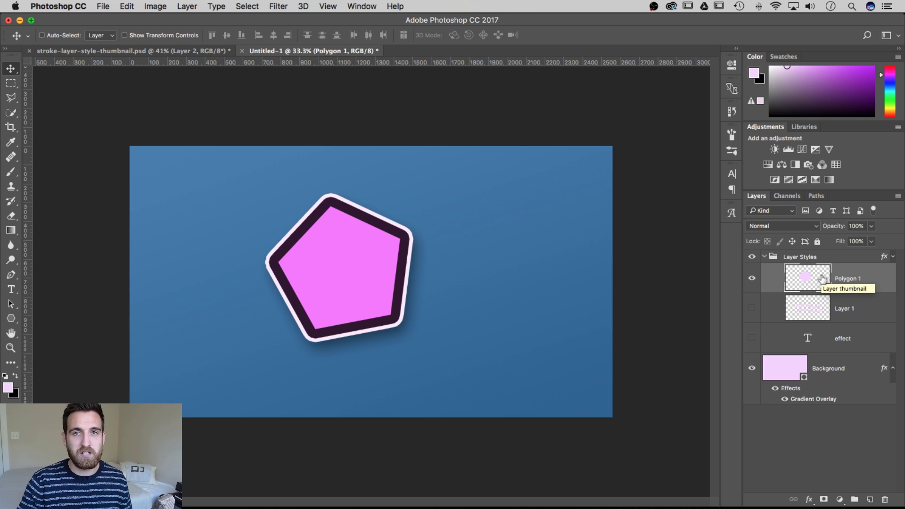
Step: Move the polygon layer out of the Layer Styles group and back into it
{"action": "left_click_drag", "start_coordinate": [831, 267], "coordinate": [831, 255]}
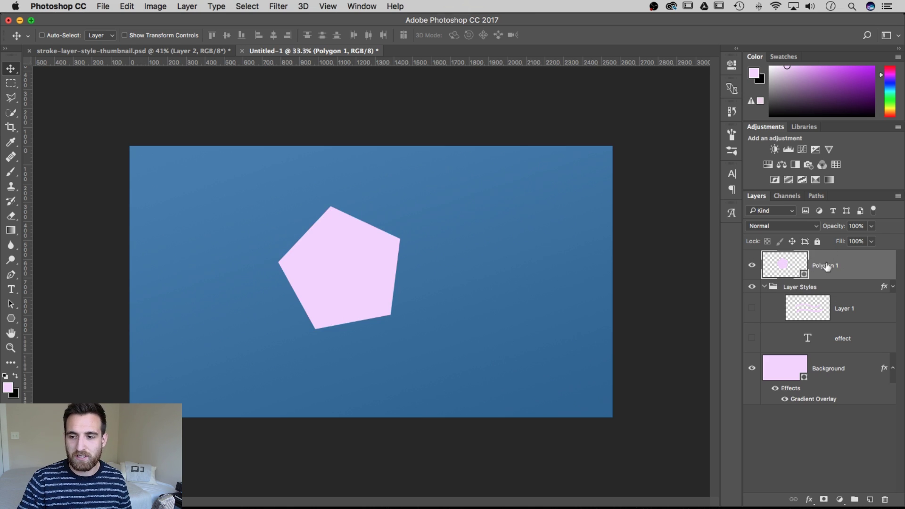
{"action": "mouse_move", "coordinate": [823, 264]}
{"action": "left_mouse_down"}
{"action": "mouse_move", "coordinate": [823, 299]}
{"action": "mouse_move", "coordinate": [821, 287]}
{"action": "left_mouse_up"}
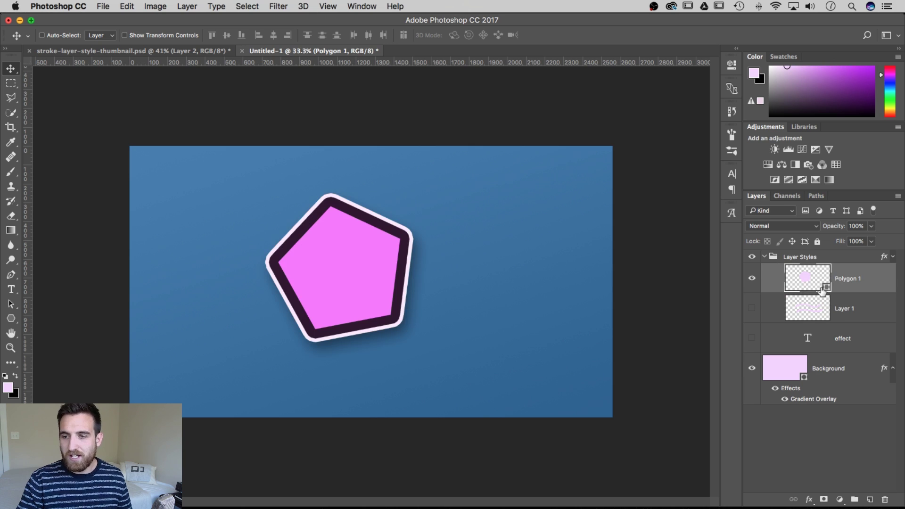